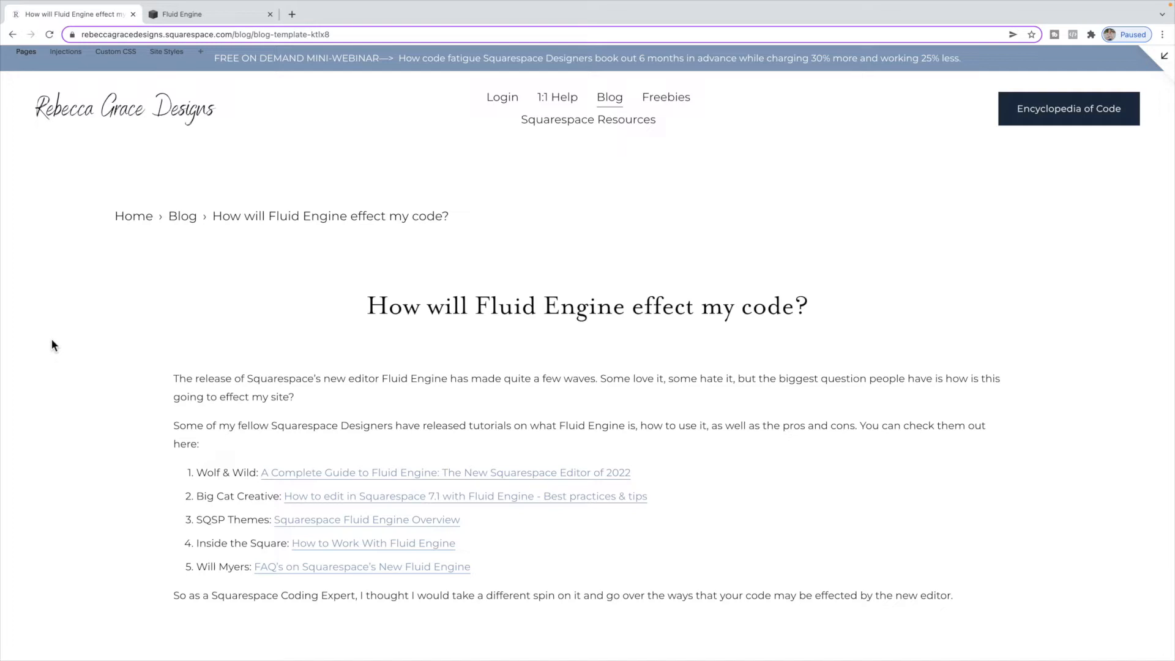
- Scroll through the blog post's sections on which code is no longer needed with Fluid Engine
scroll(154, 376, down, 8)
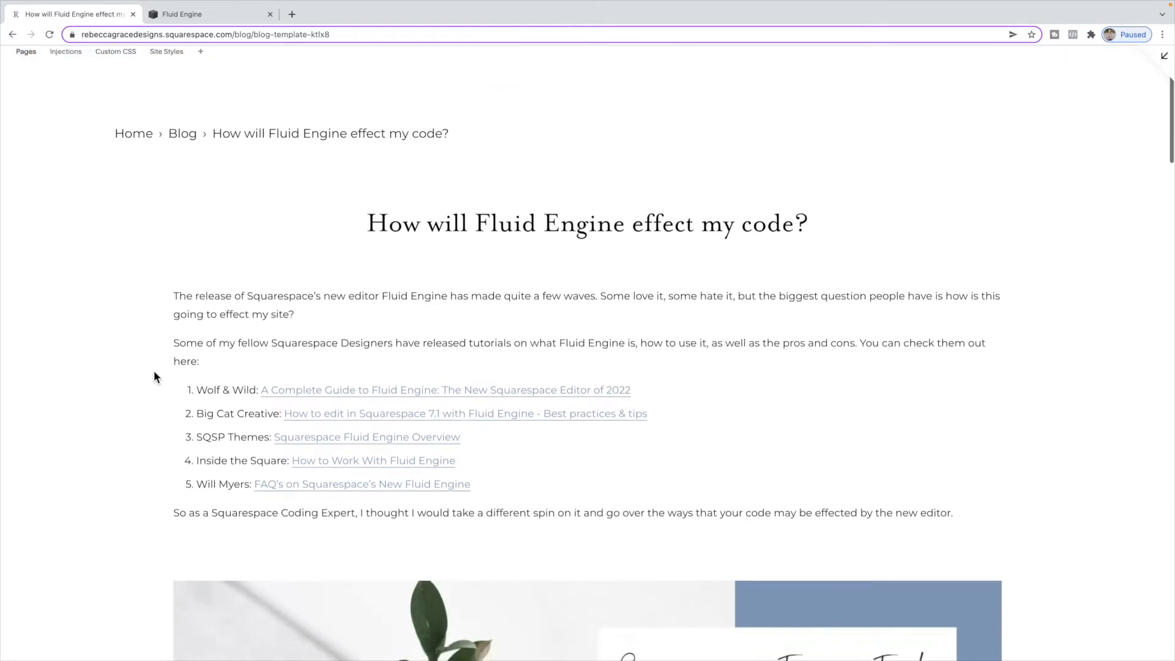
scroll(154, 376, down, 9)
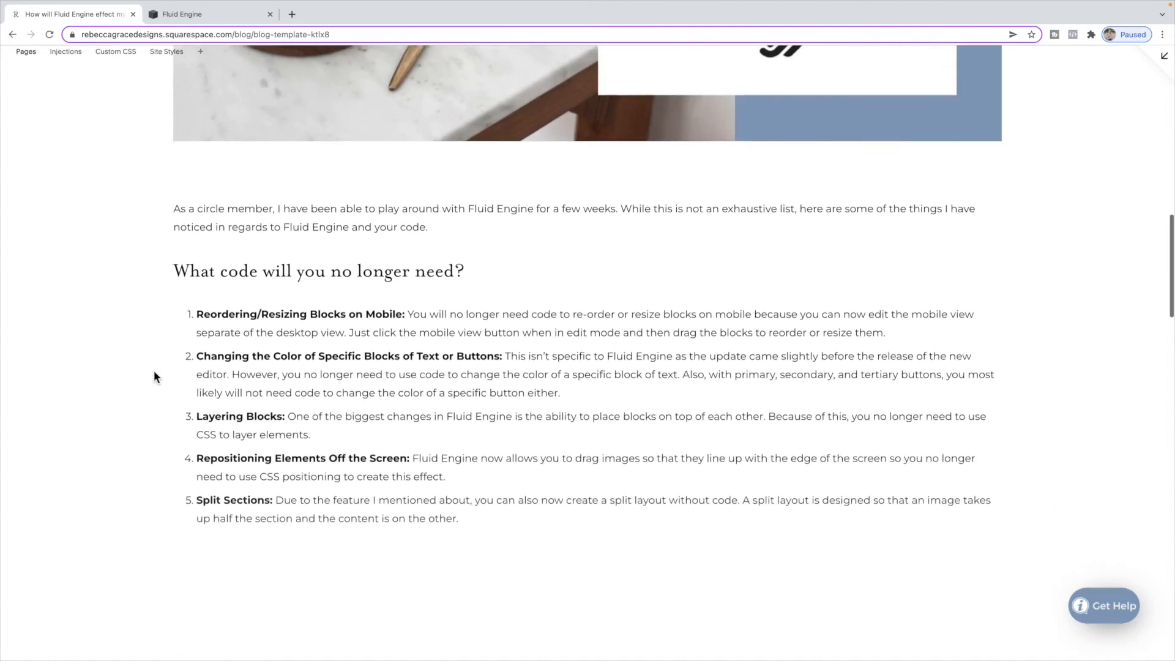
scroll(154, 376, down, 1)
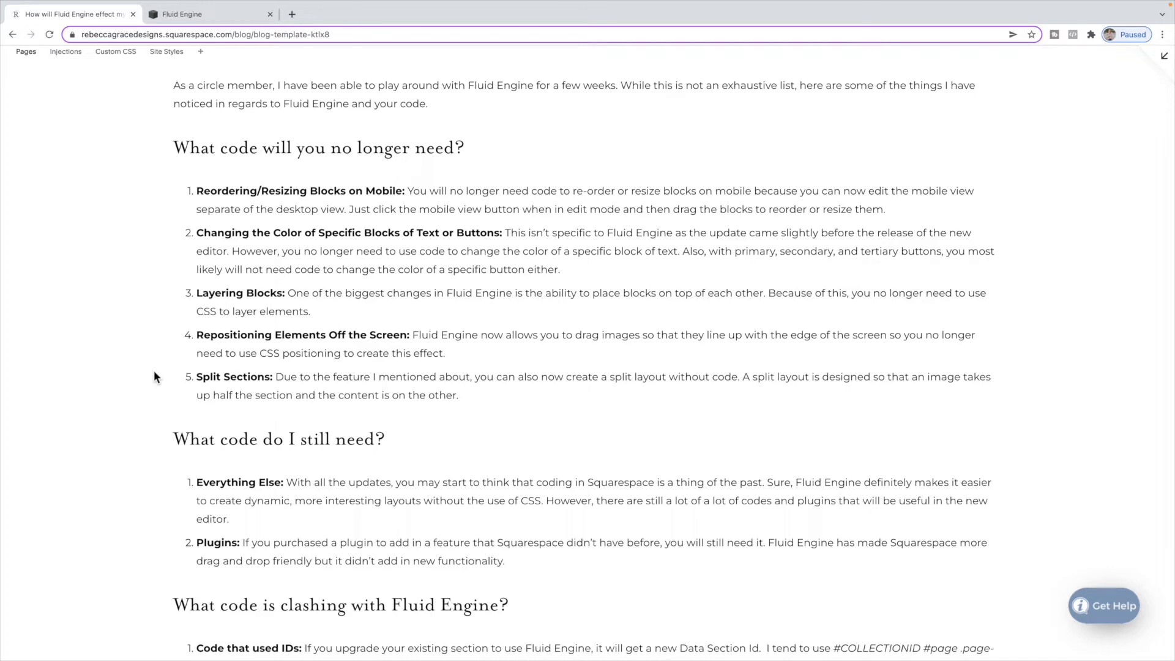
scroll(154, 373, down, 2)
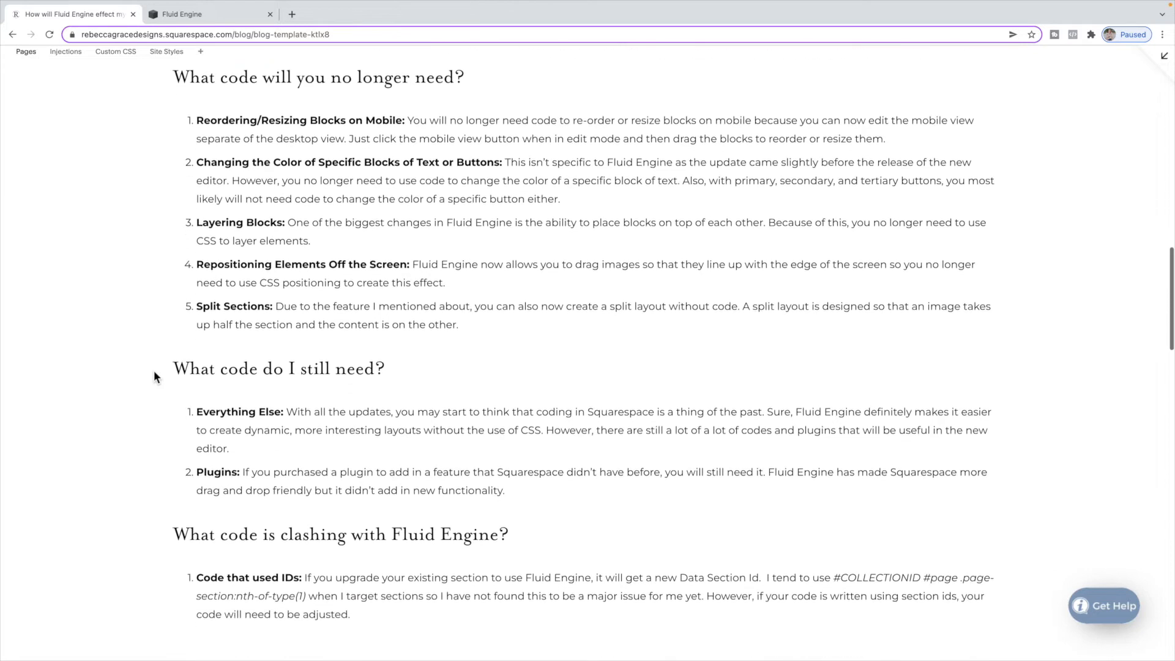
scroll(153, 370, up, 3)
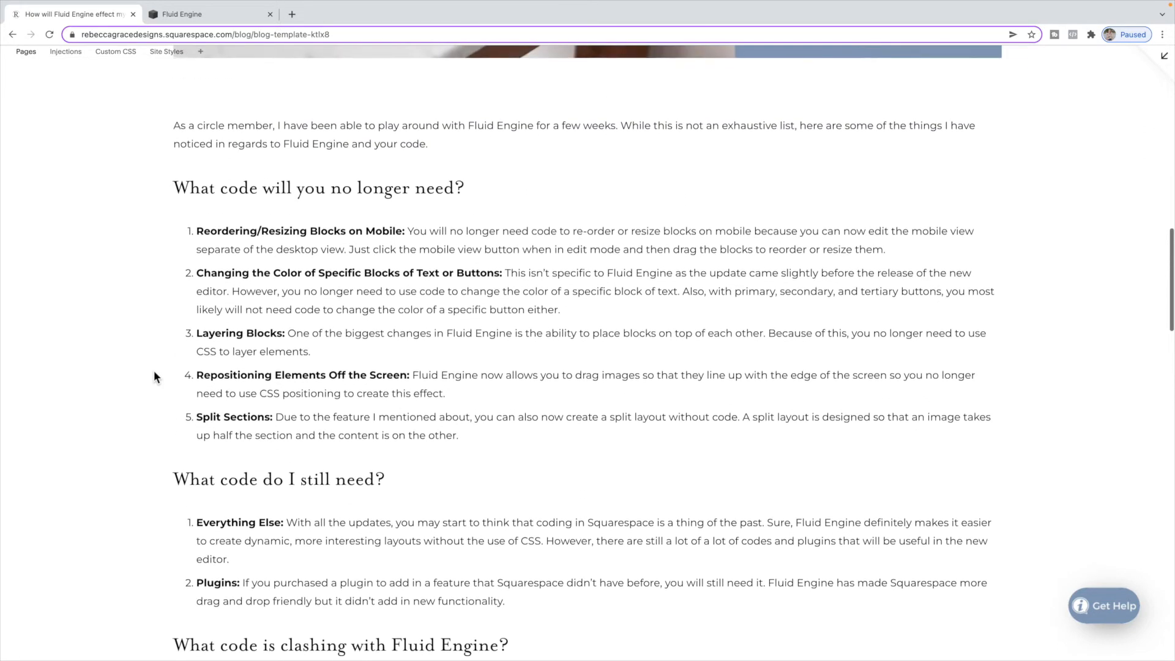
- Switch to the Fluid Engine site tab, open the Wedding page editor and change to mobile view
click(216, 19)
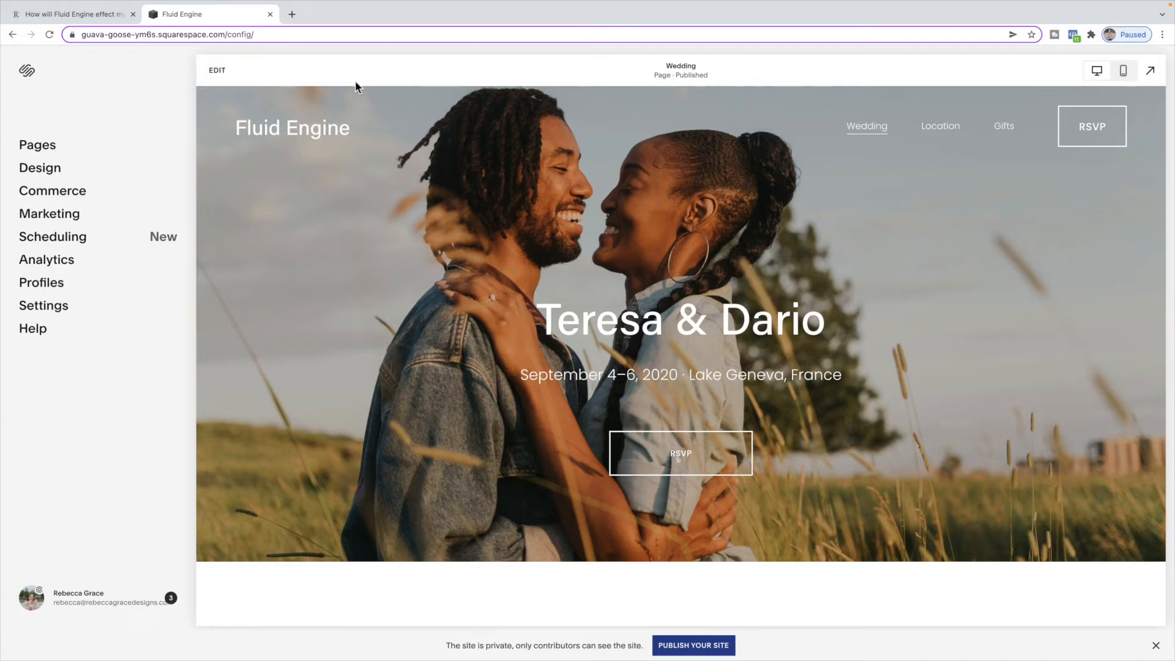
click(226, 78)
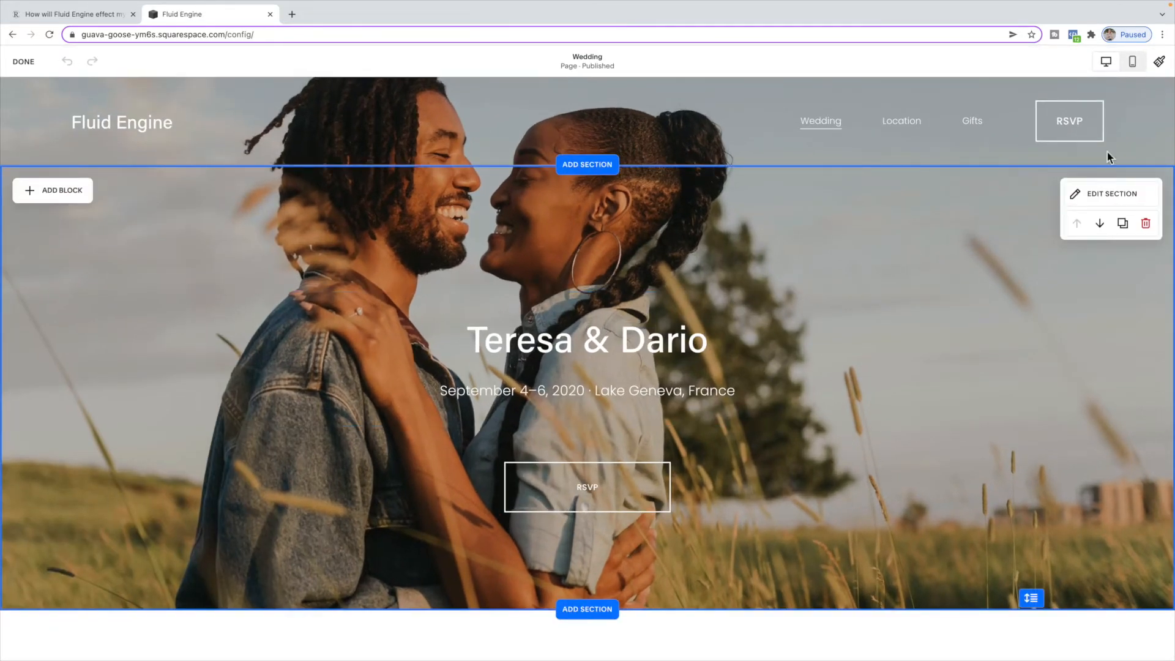
click(1133, 62)
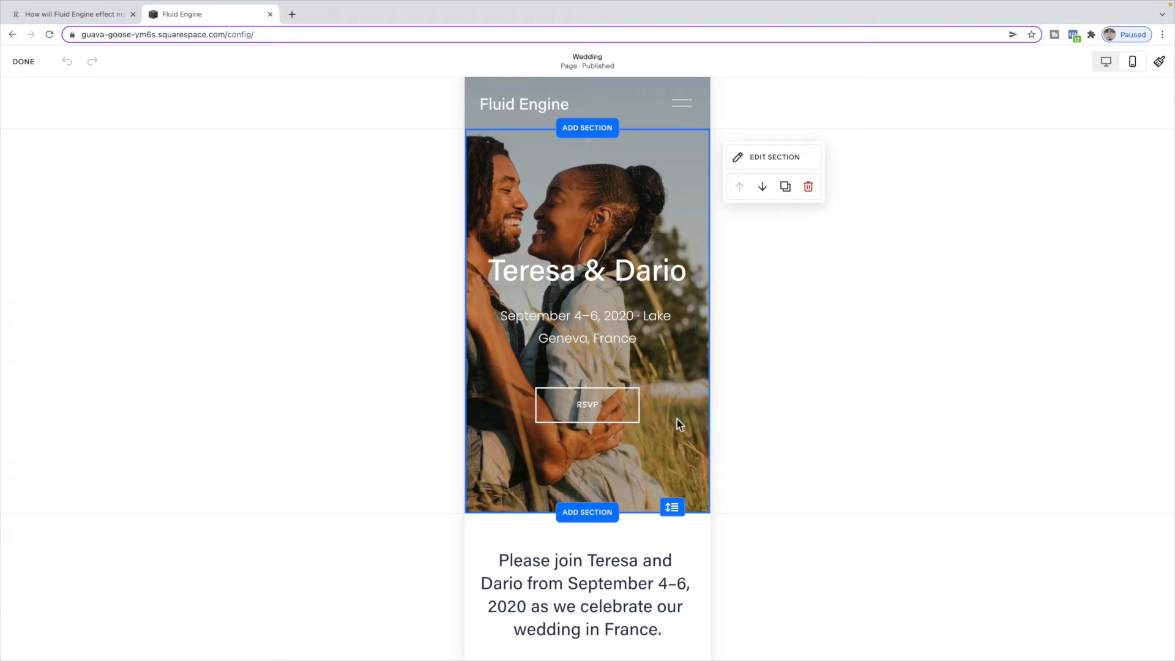
- In mobile view, move the RSVP button above the couple's names and enlarge it
drag(620, 288, 608, 214)
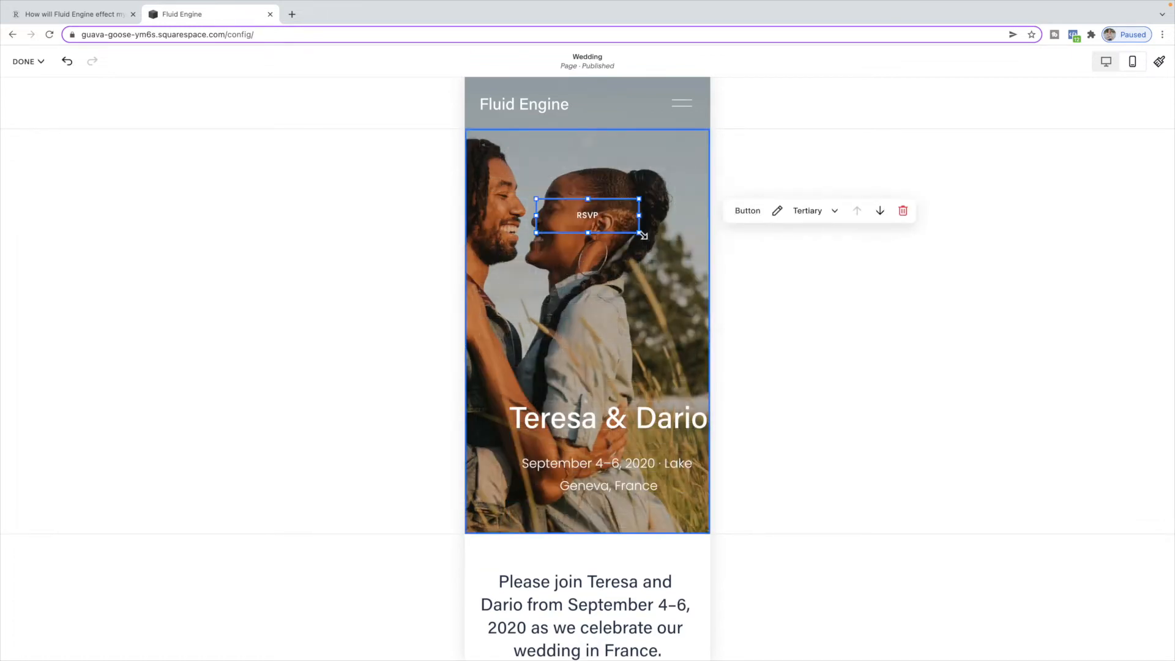
drag(539, 237, 492, 309)
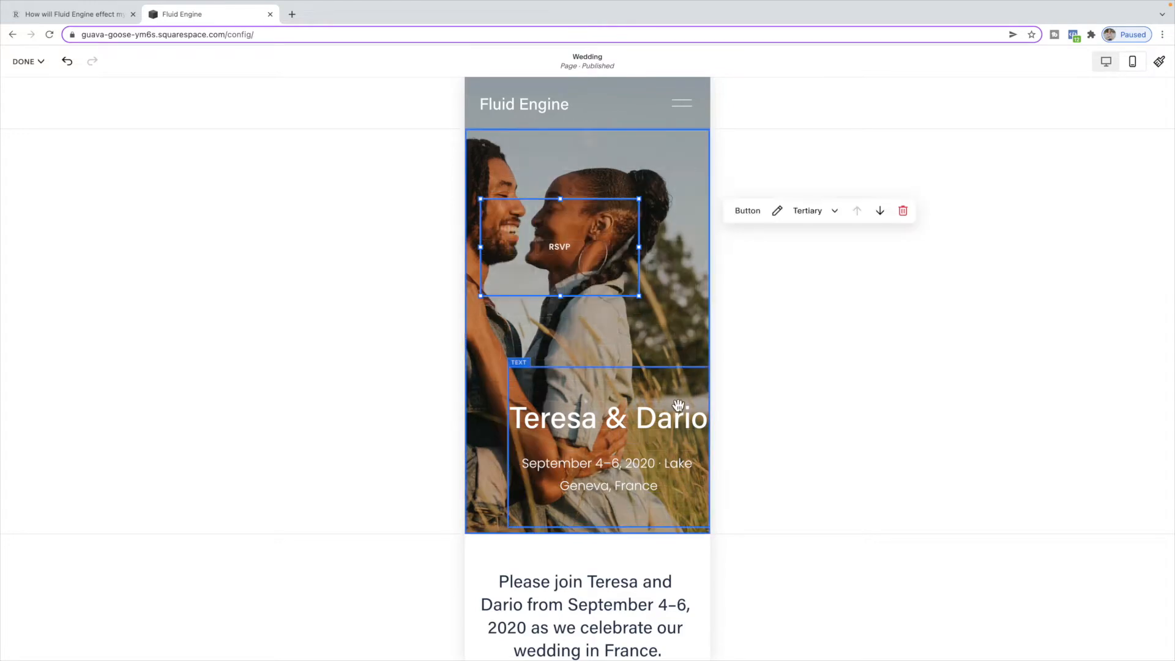
click(1107, 62)
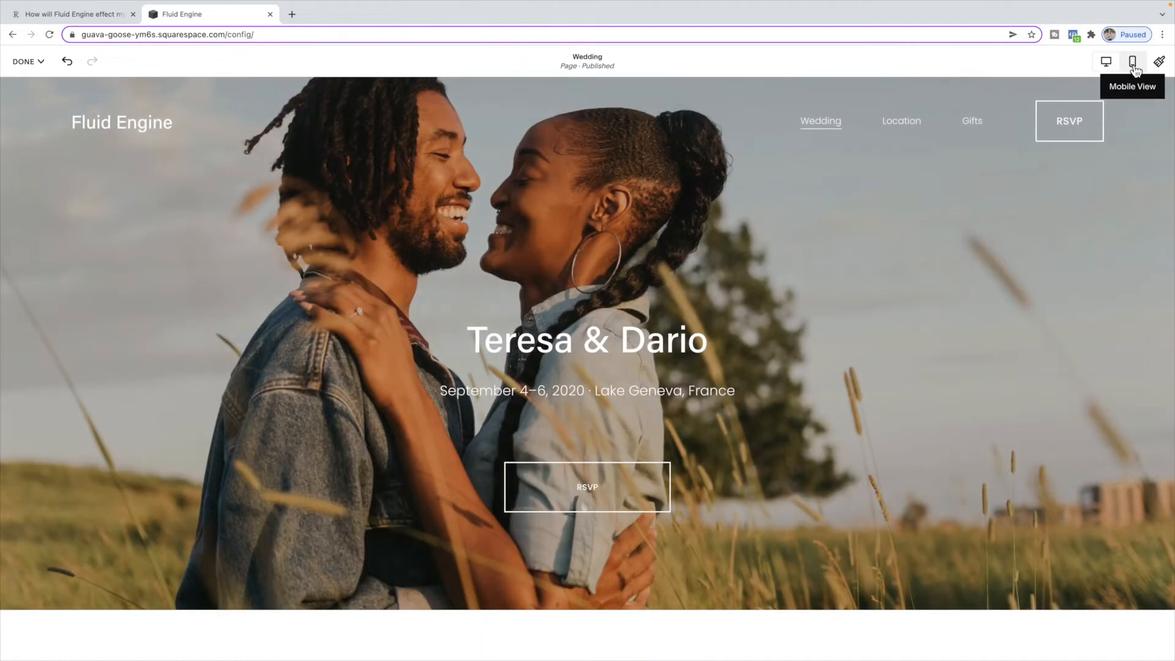
click(1133, 63)
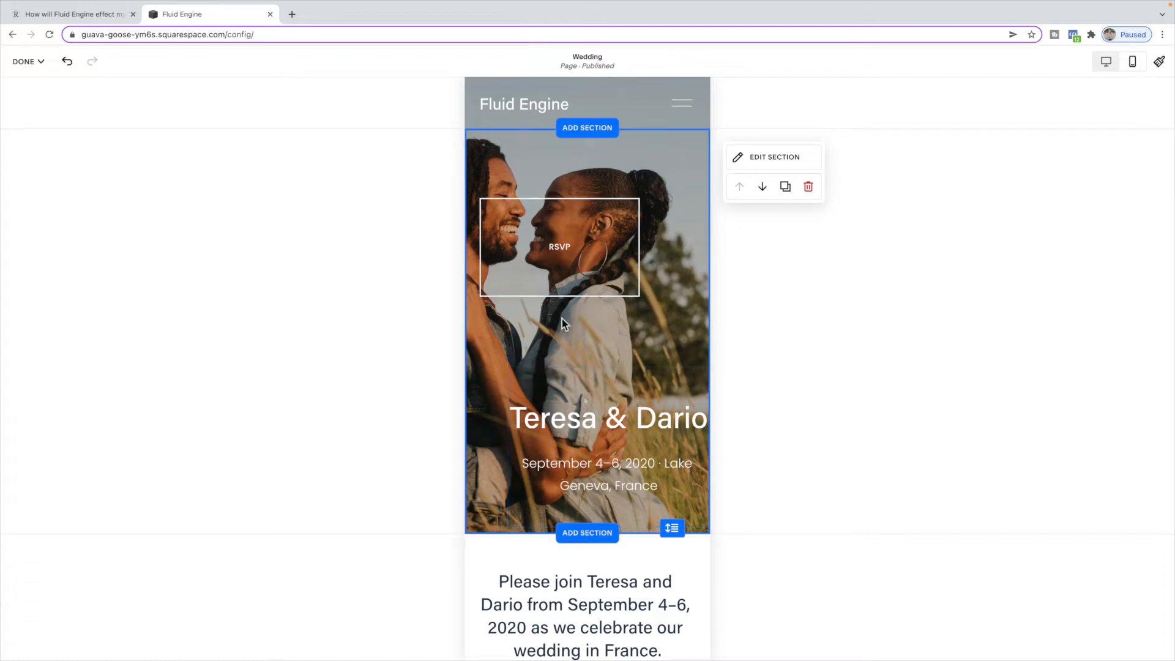
- Save and exit the editor, then preview the Wedding page in desktop view
click(27, 62)
click(44, 115)
click(184, 151)
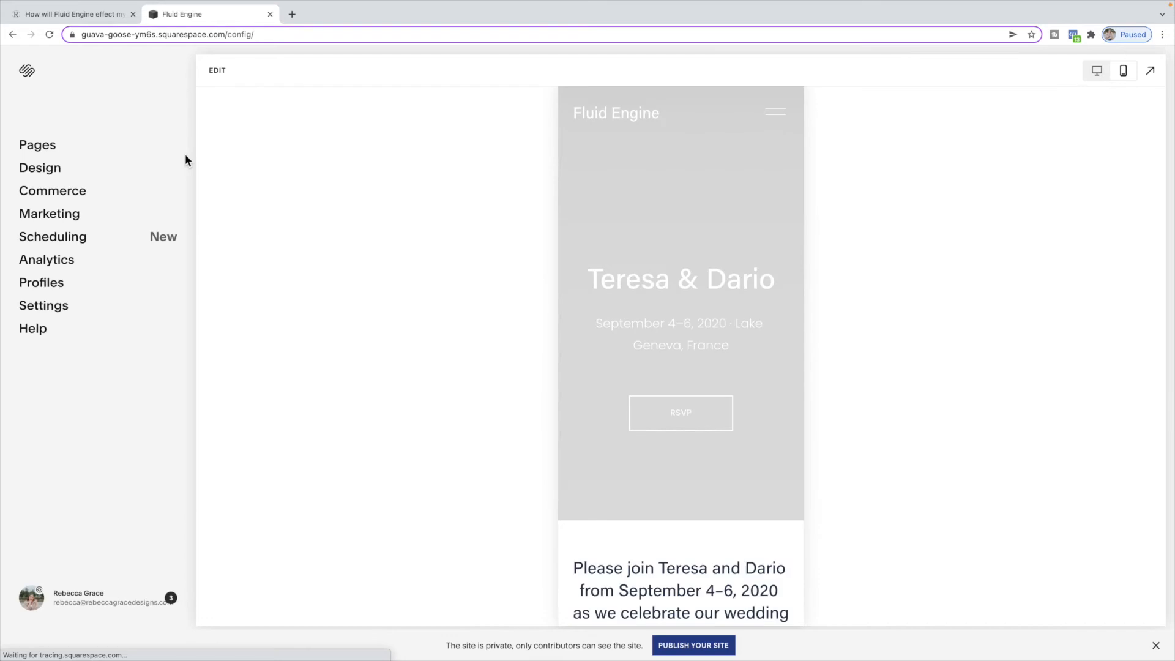
click(1097, 71)
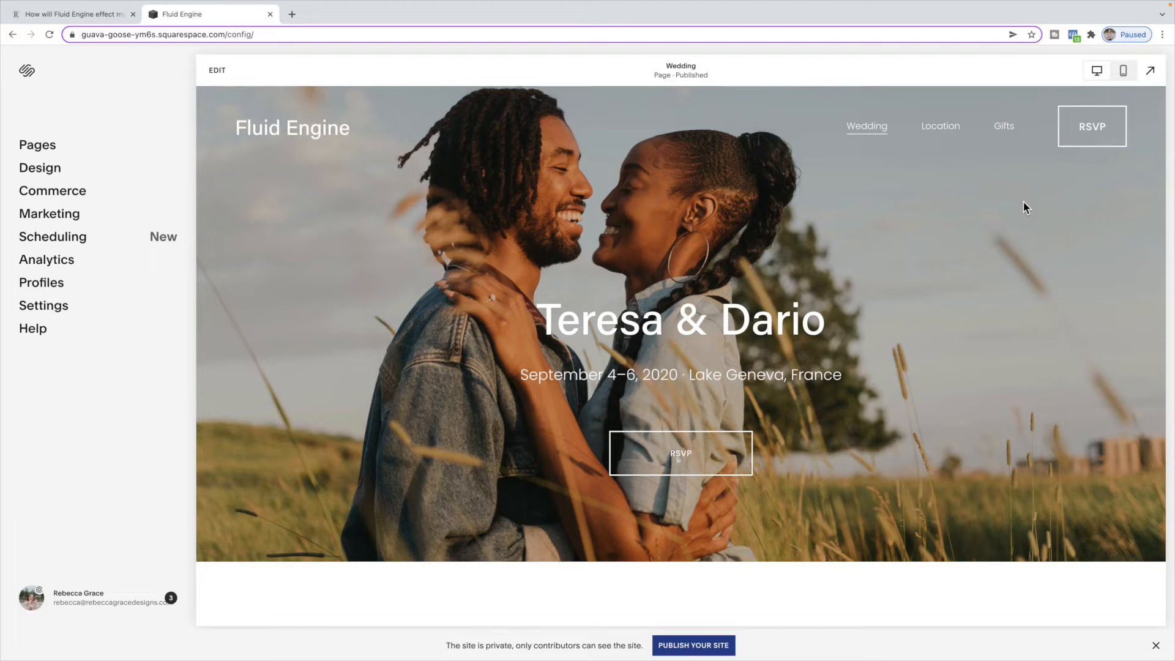
- Reopen the editor in desktop view, select the date line and open its text colour palette
click(221, 72)
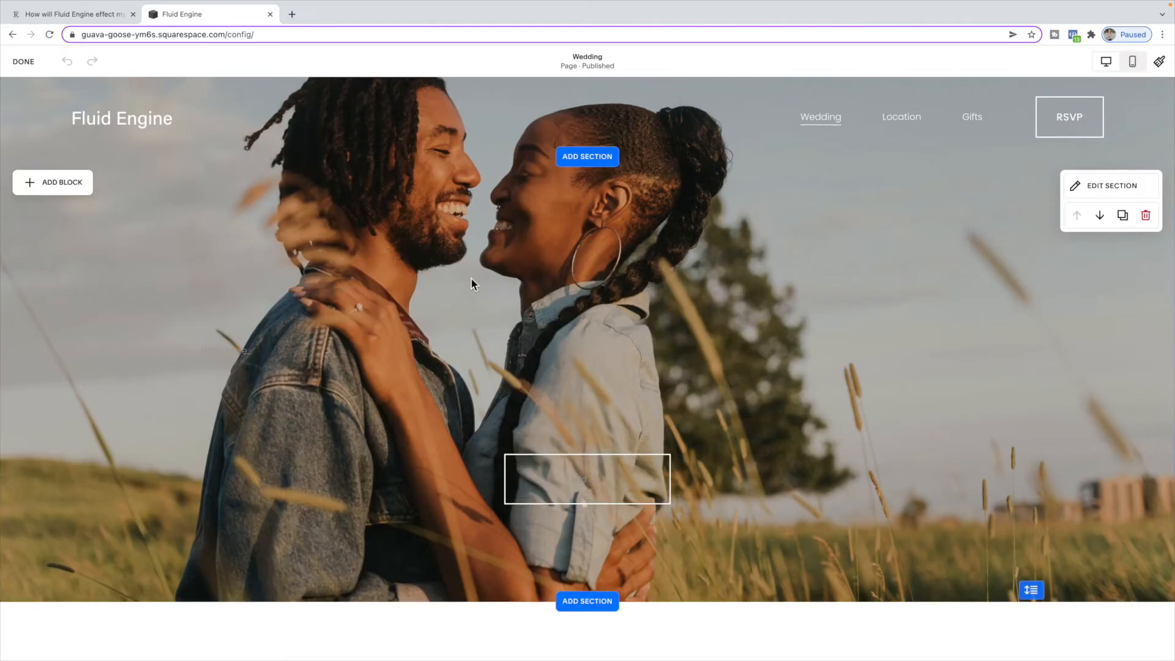
click(739, 395)
drag(738, 395, 421, 382)
click(349, 291)
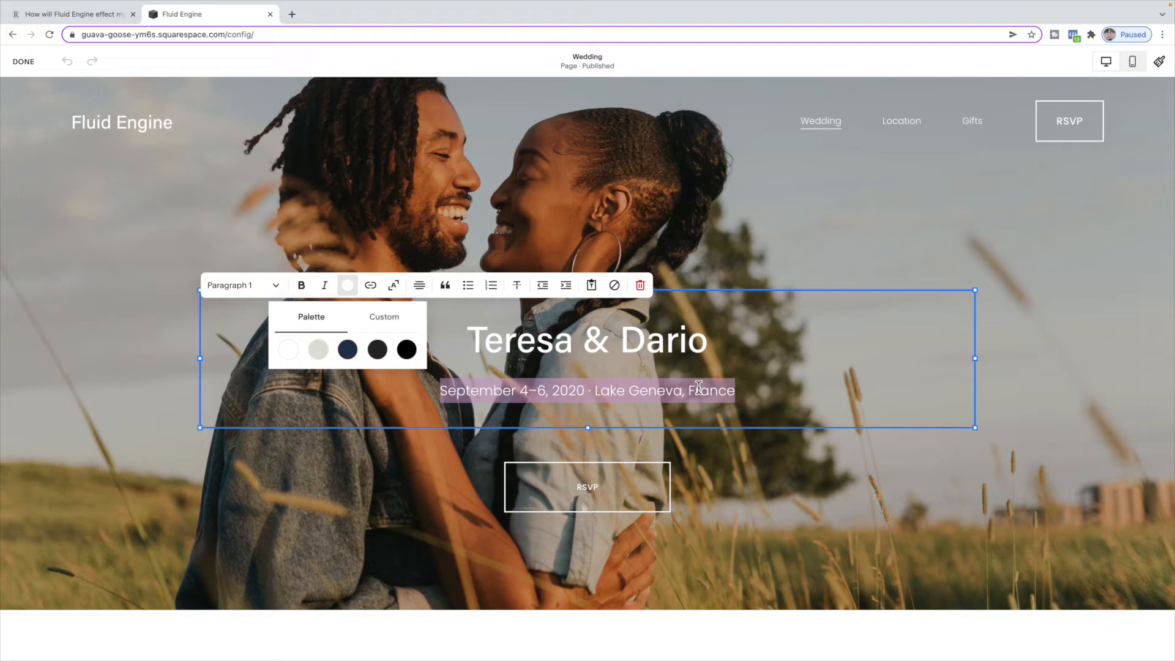
- Select the RSVP button and open its Primary, Secondary and Tertiary style choices without changing them
click(693, 483)
click(616, 483)
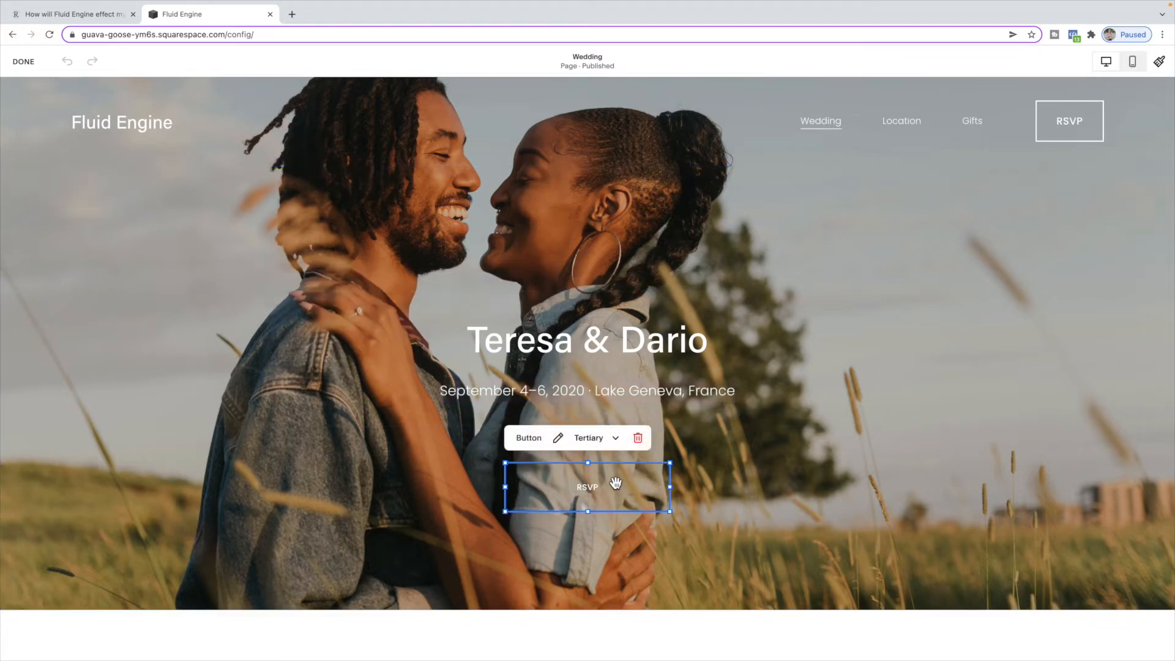
click(615, 438)
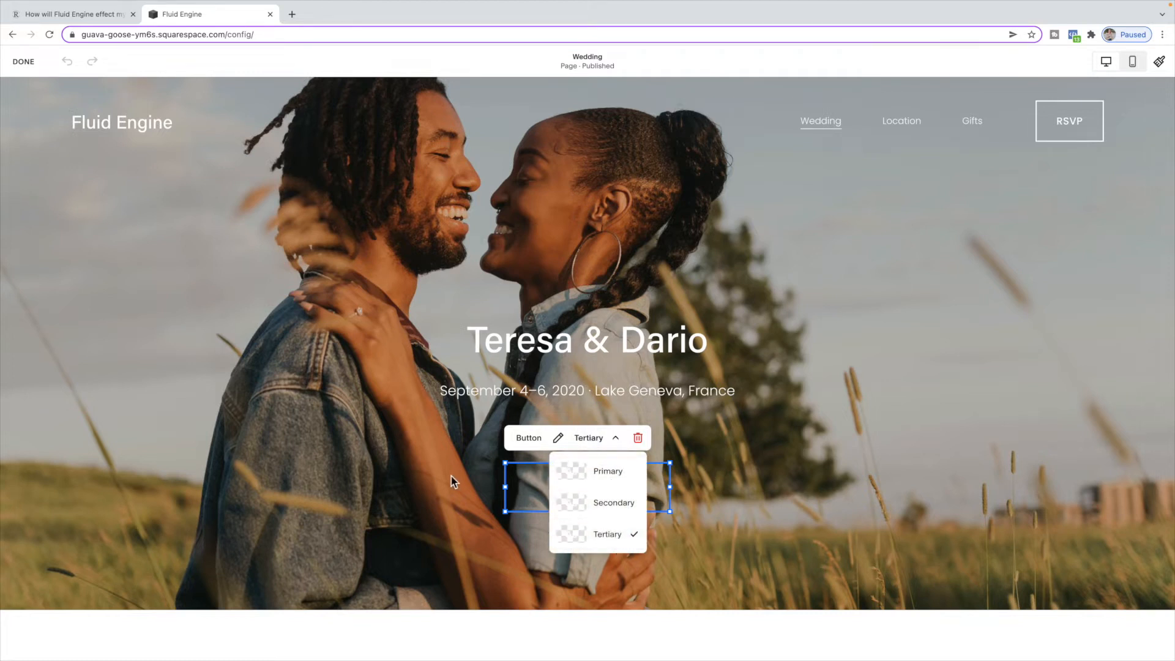
click(503, 491)
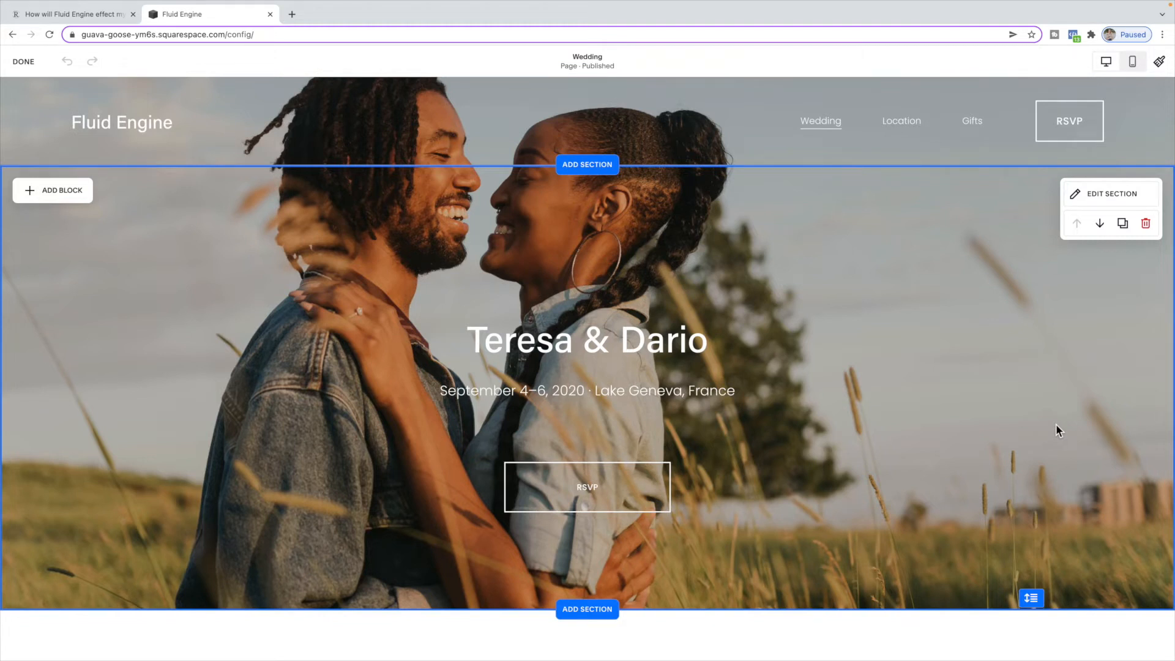
- Drag Teresa's photo over Dario's, bring it forward and send it backward, then return it to its place
scroll(1056, 425, down, 10)
scroll(1056, 427, down, 3)
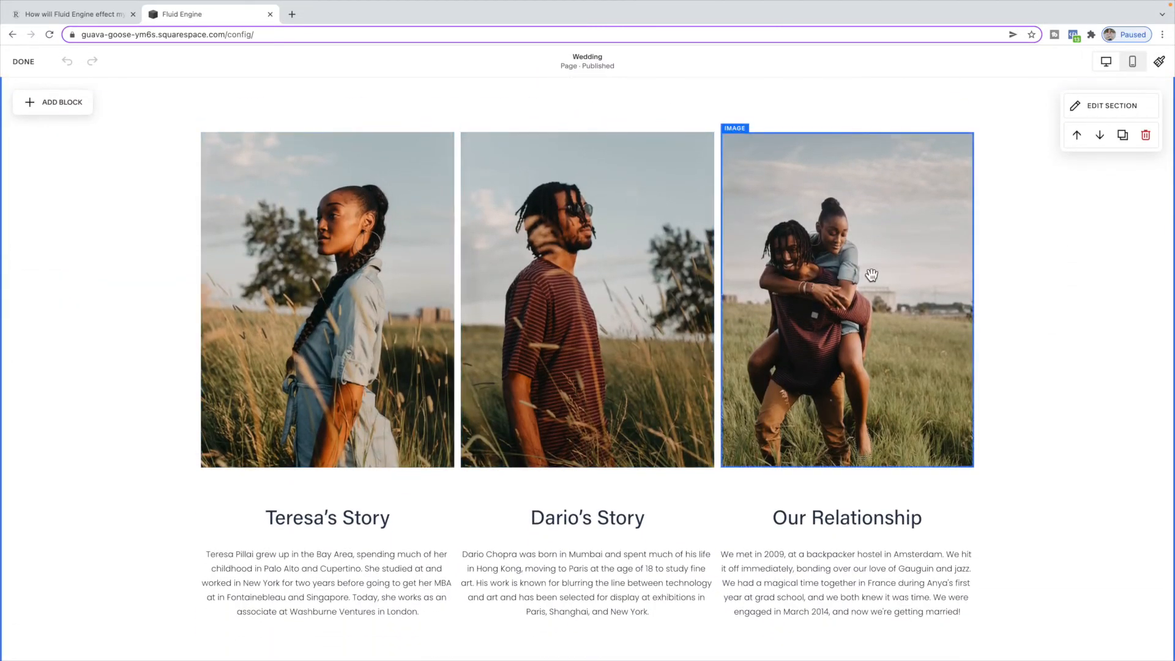
drag(438, 208, 525, 232)
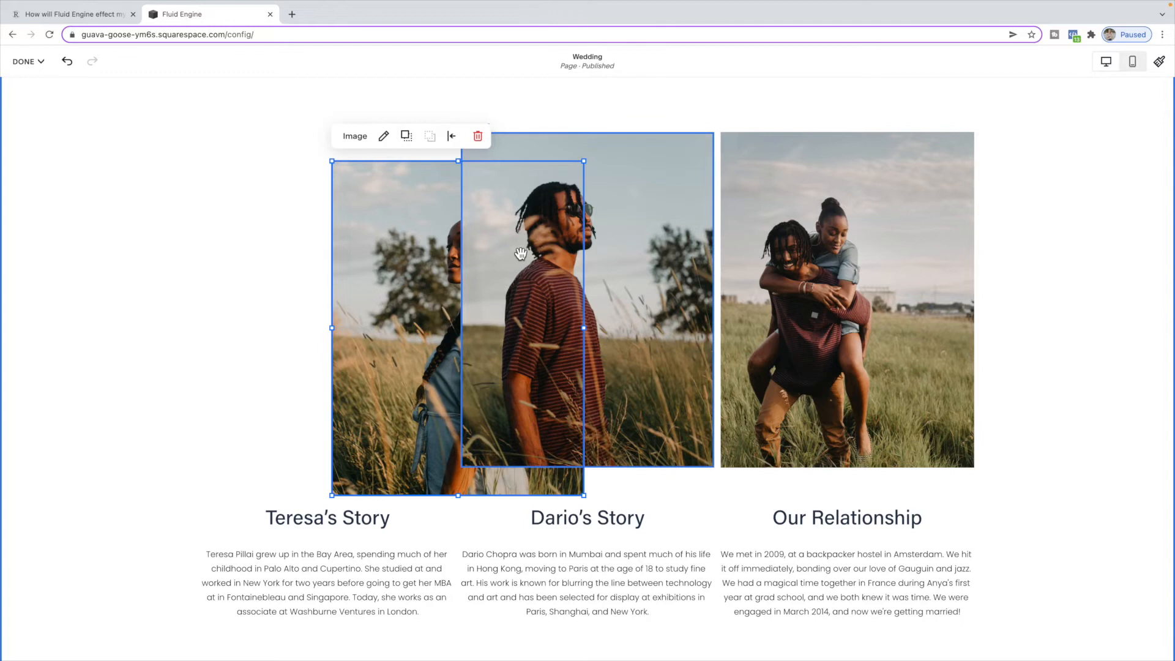
click(407, 138)
click(429, 139)
click(407, 138)
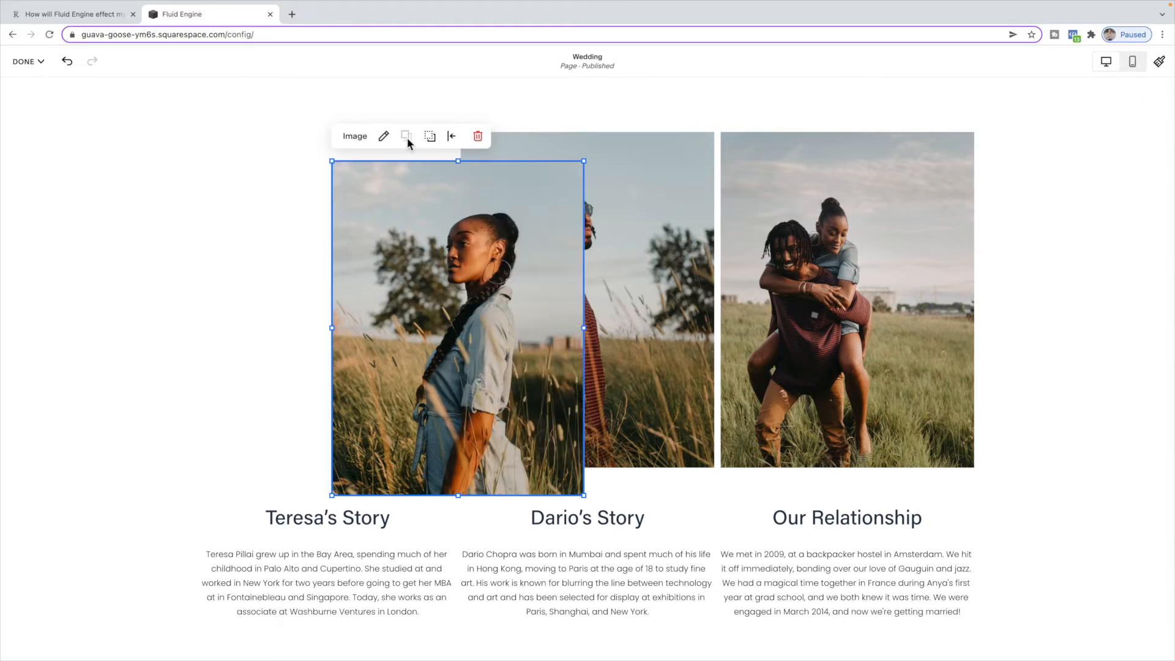
click(429, 137)
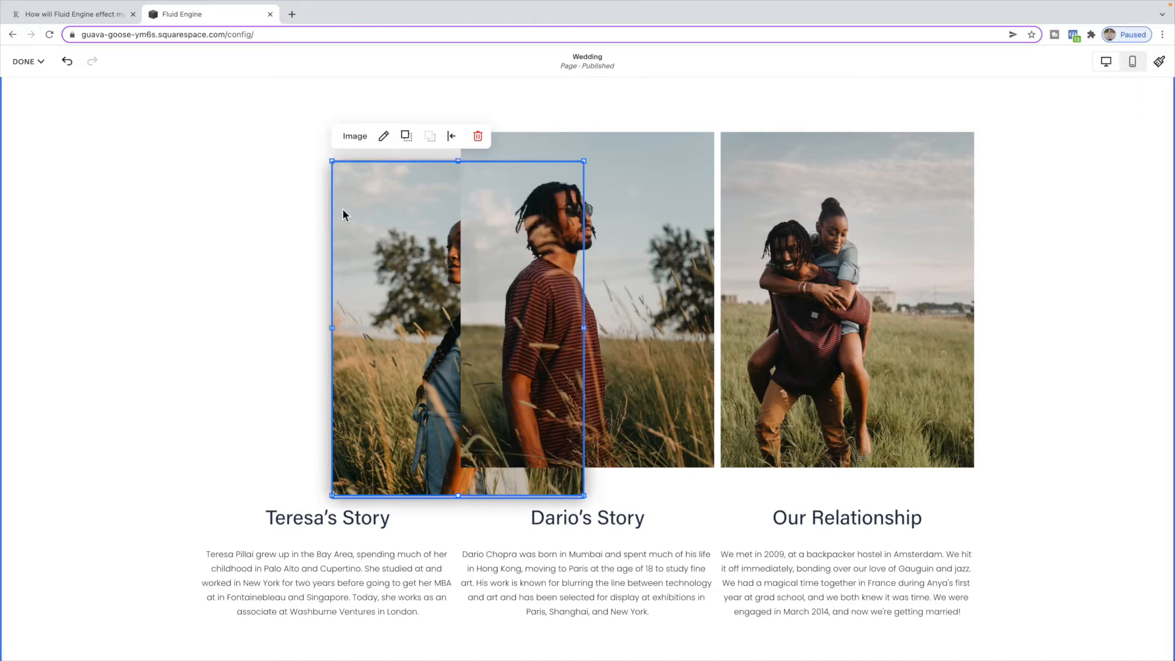
drag(343, 208, 284, 197)
click(159, 137)
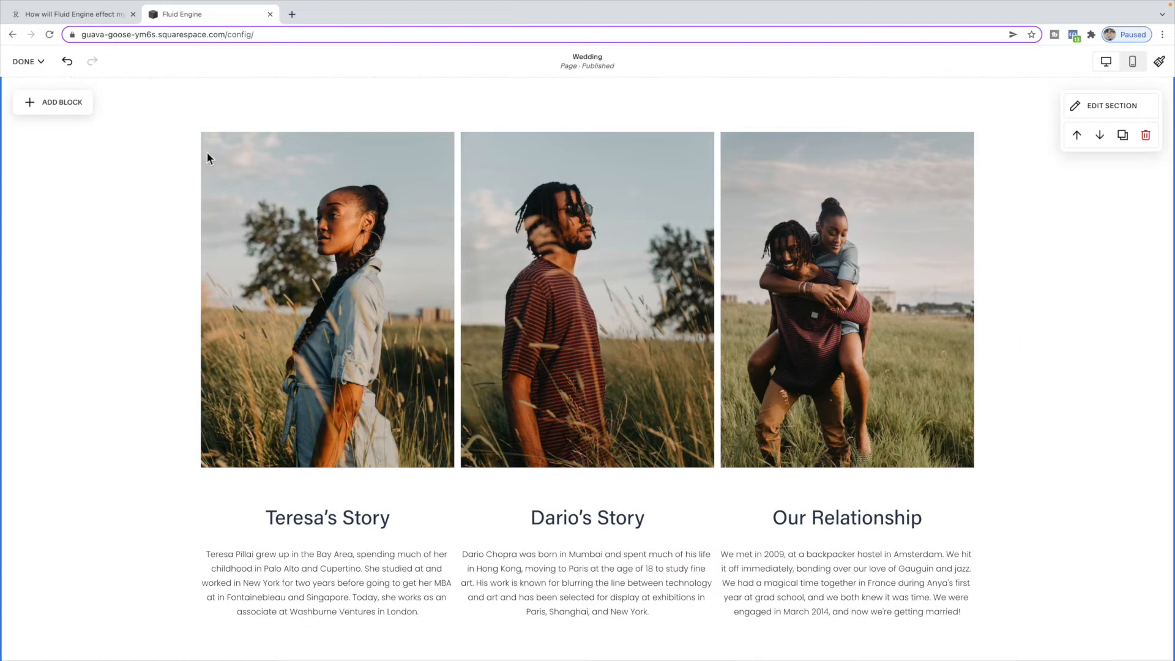
- Add an image block beside Teresa's photo and upload Black Background as its image
click(32, 102)
drag(167, 222, 83, 178)
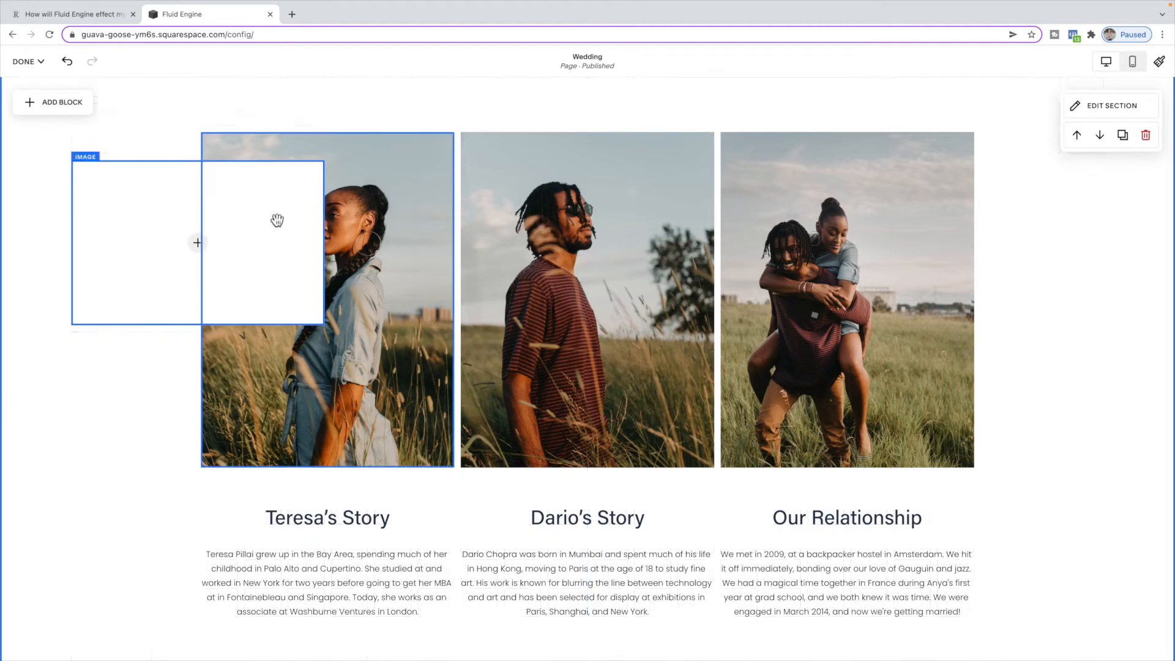
click(196, 239)
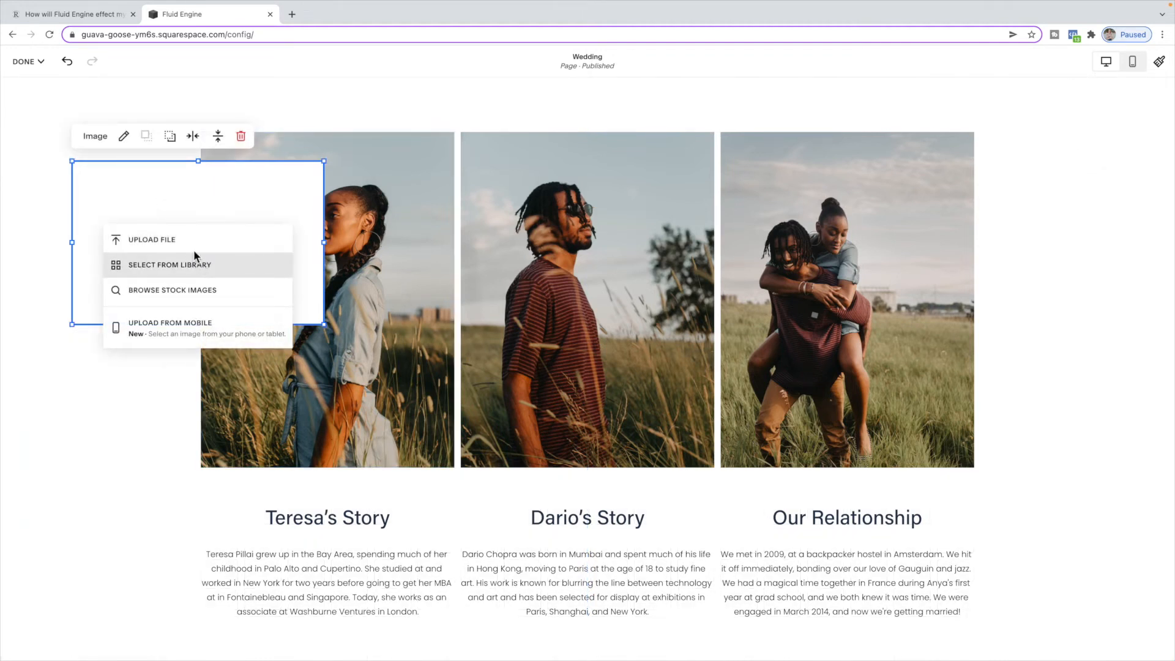
click(192, 244)
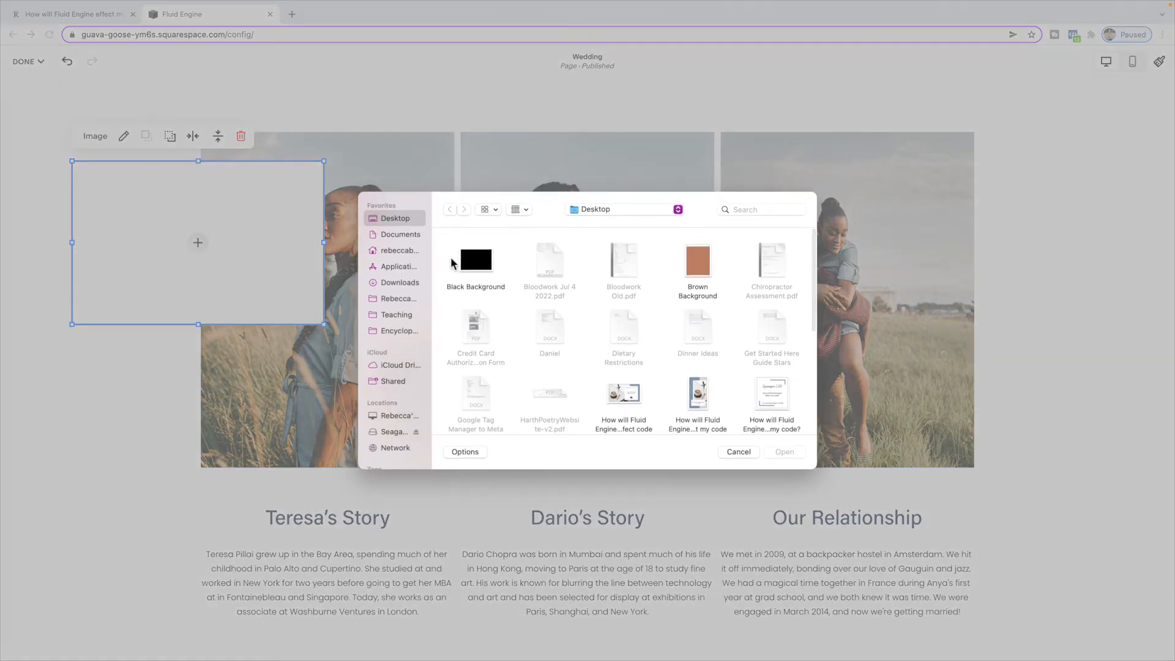
click(476, 268)
click(783, 452)
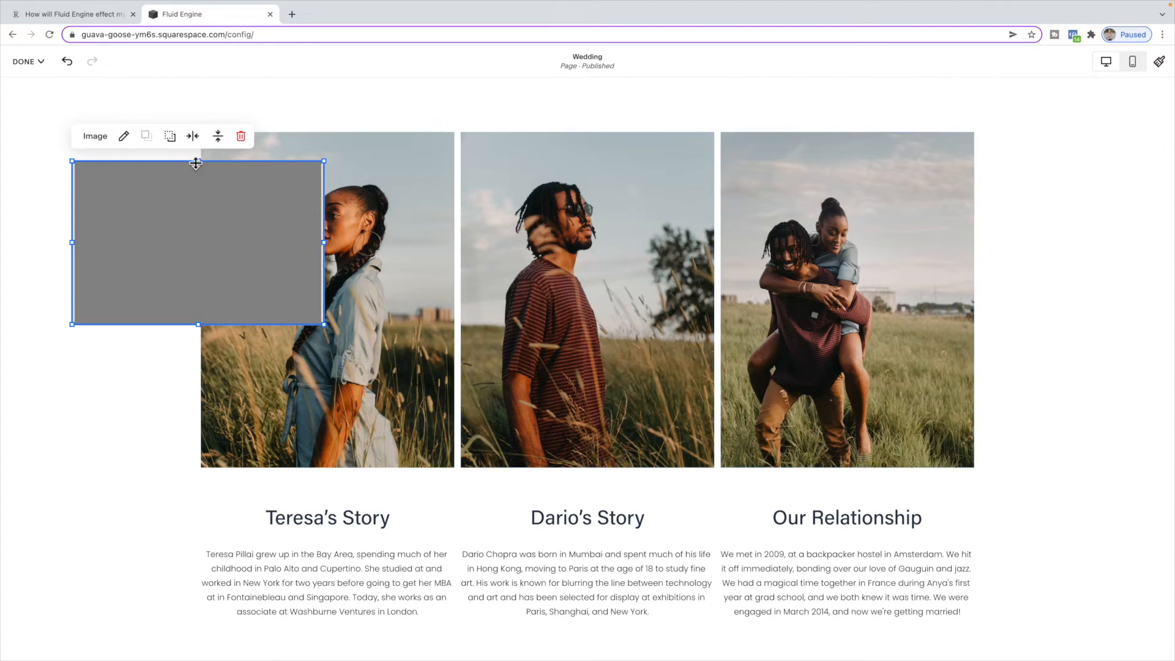
- Set the black image block's design to Fill
click(123, 136)
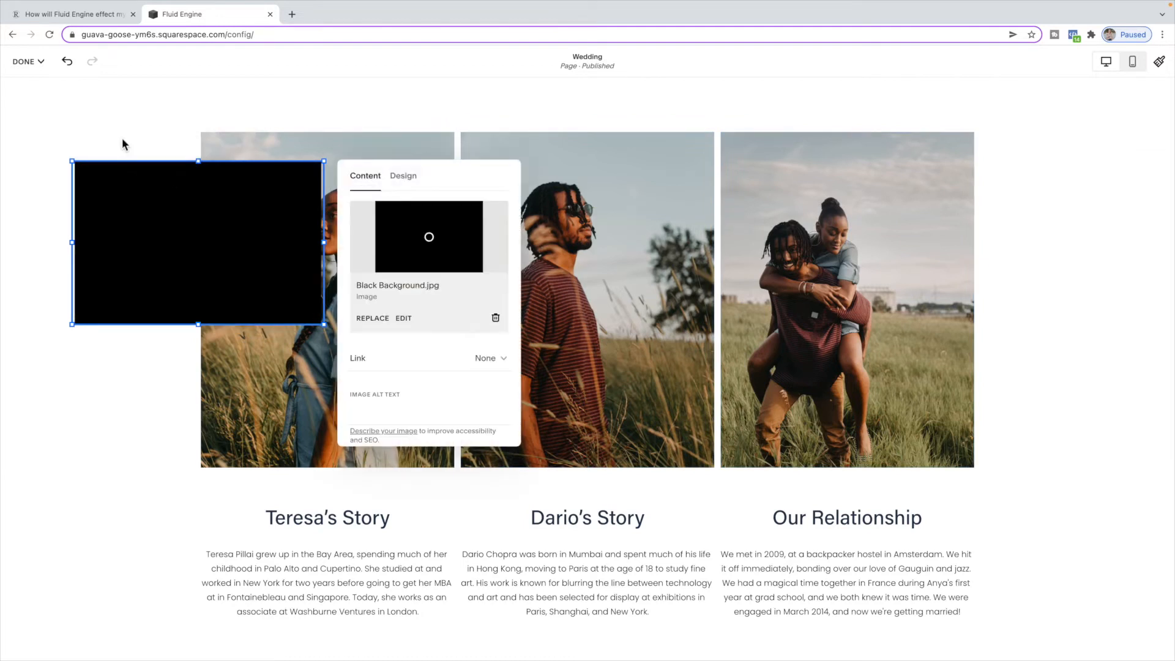
click(406, 177)
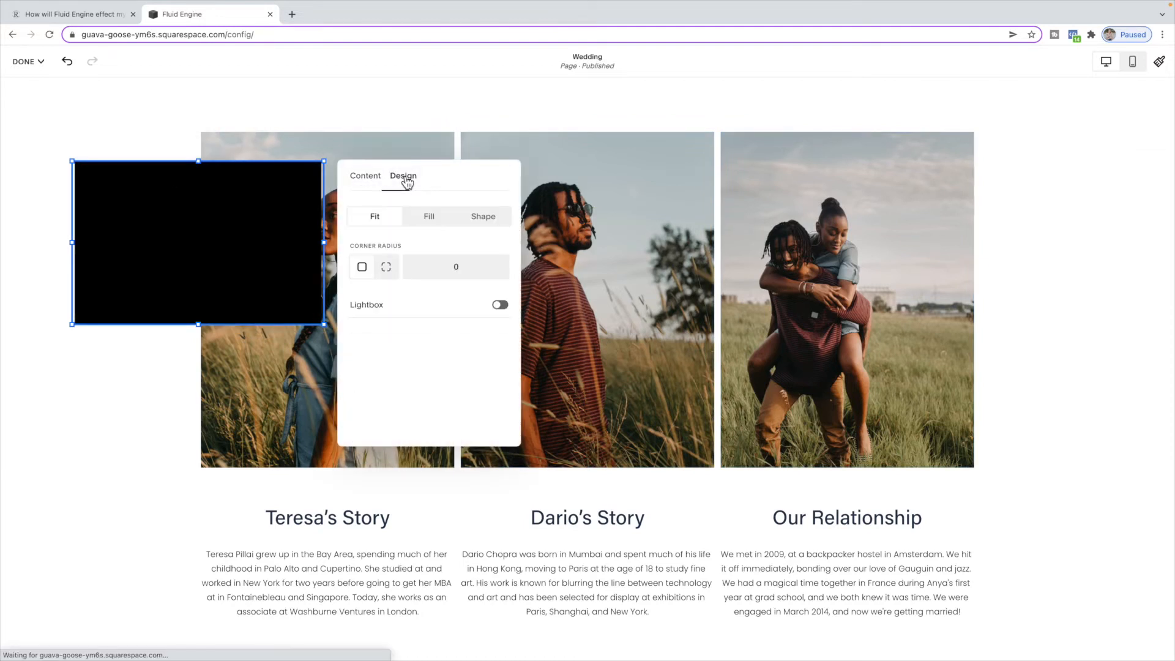
click(431, 217)
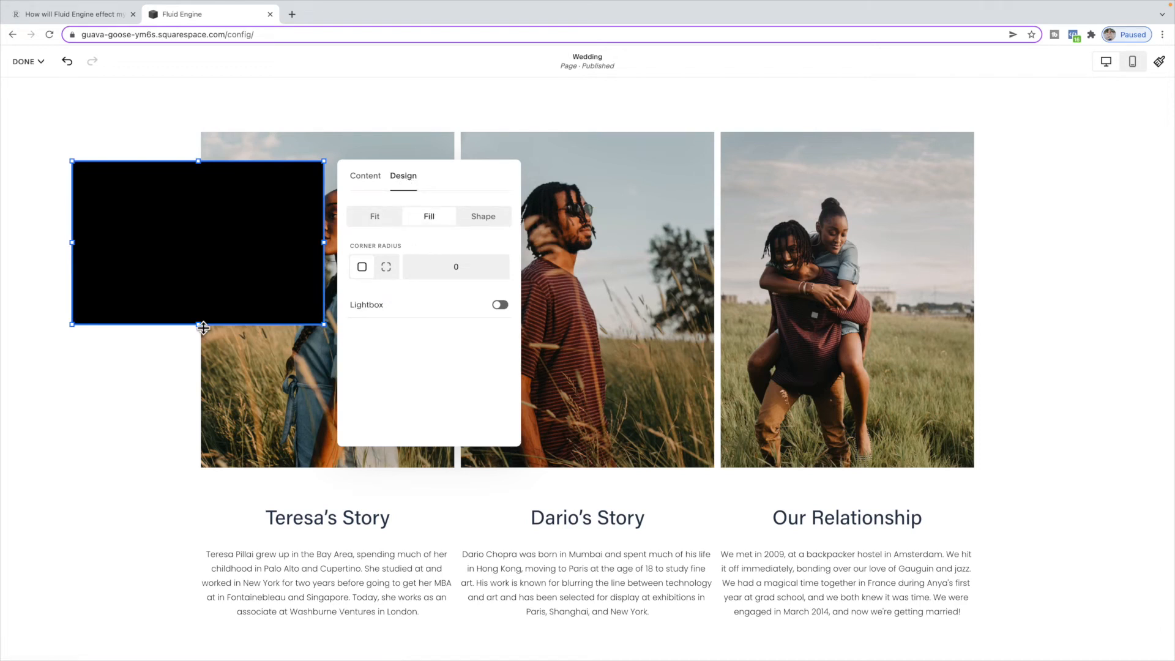
- Enlarge the black image block and move it so it overlaps the upper part of Teresa's photo
drag(203, 328, 207, 432)
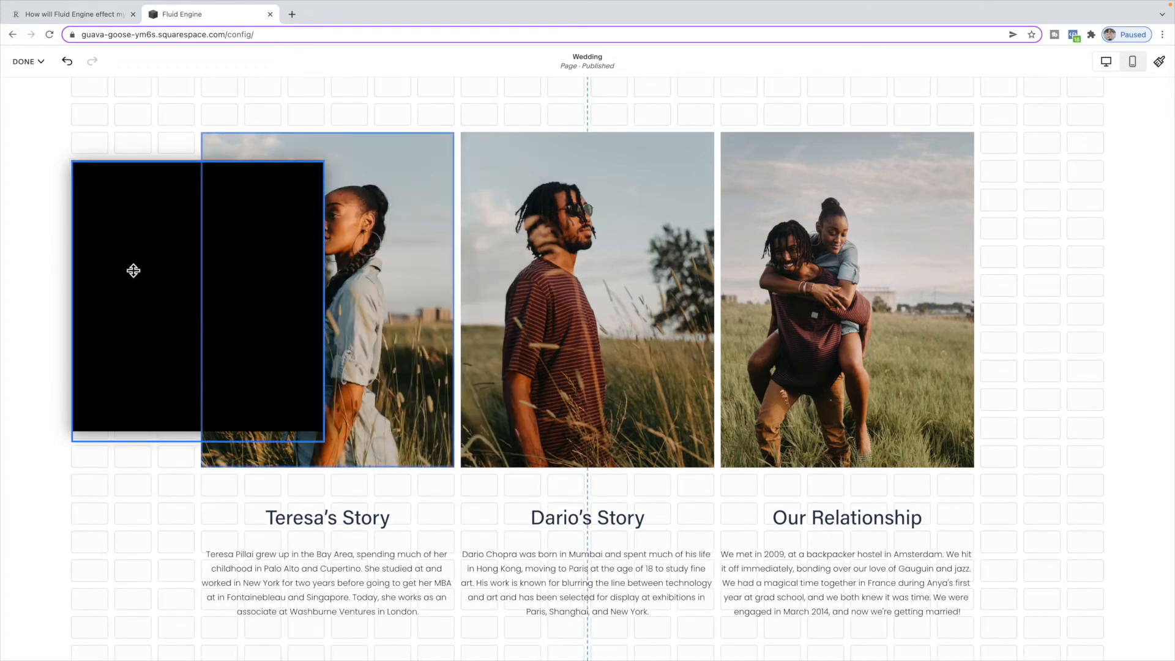
mouse_move(222, 218)
mouse_down()
mouse_move(257, 181)
mouse_move(247, 218)
mouse_move(233, 218)
mouse_up()
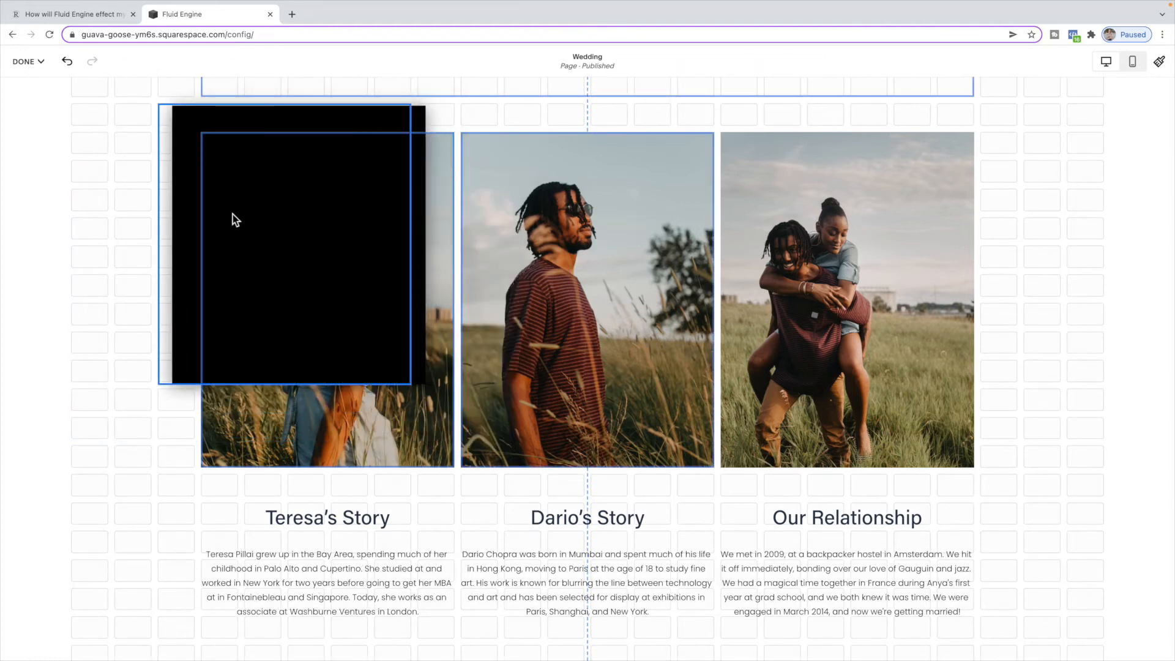
click(297, 381)
drag(296, 382, 293, 440)
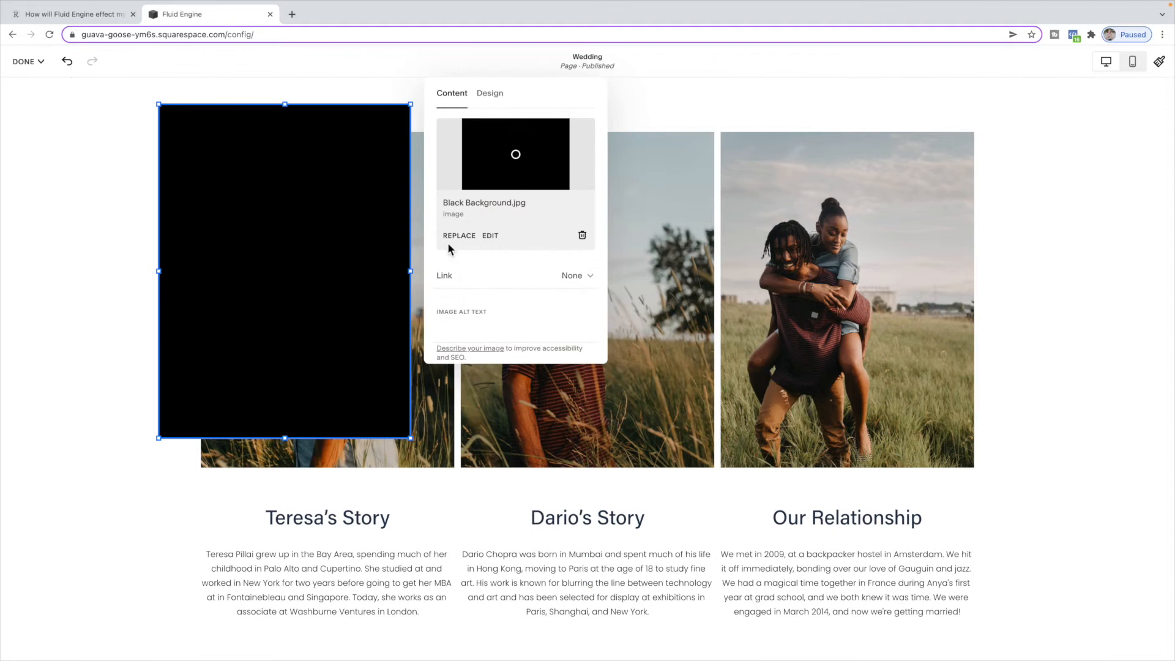
click(301, 154)
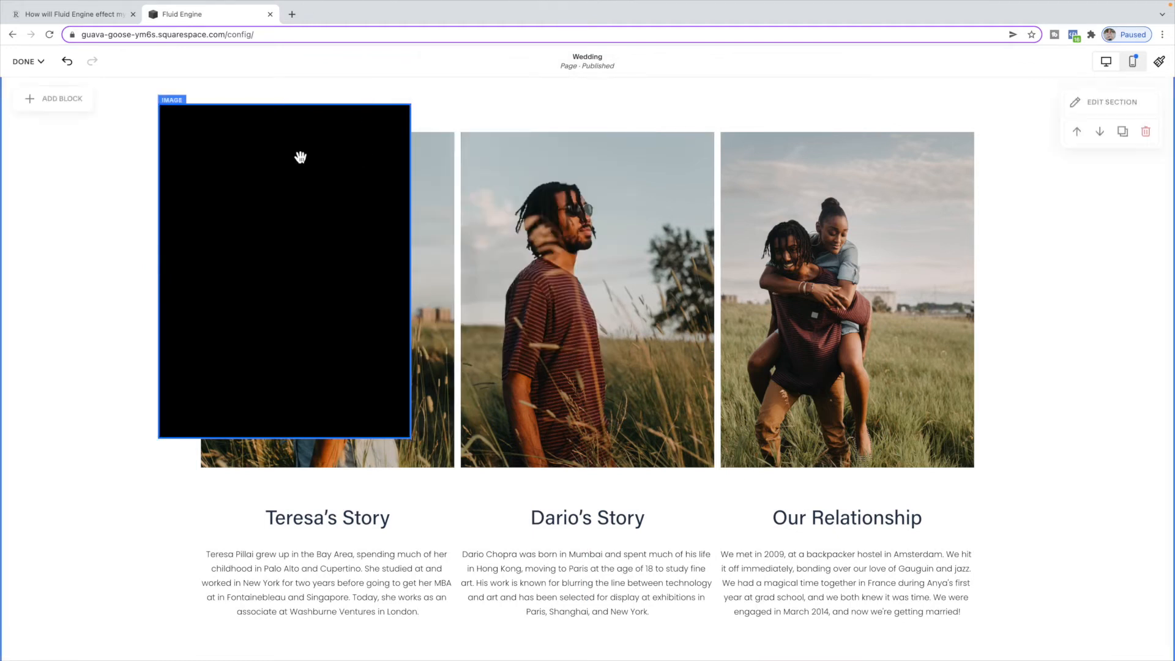
- Send the black image block behind Teresa's photo
click(197, 136)
click(257, 102)
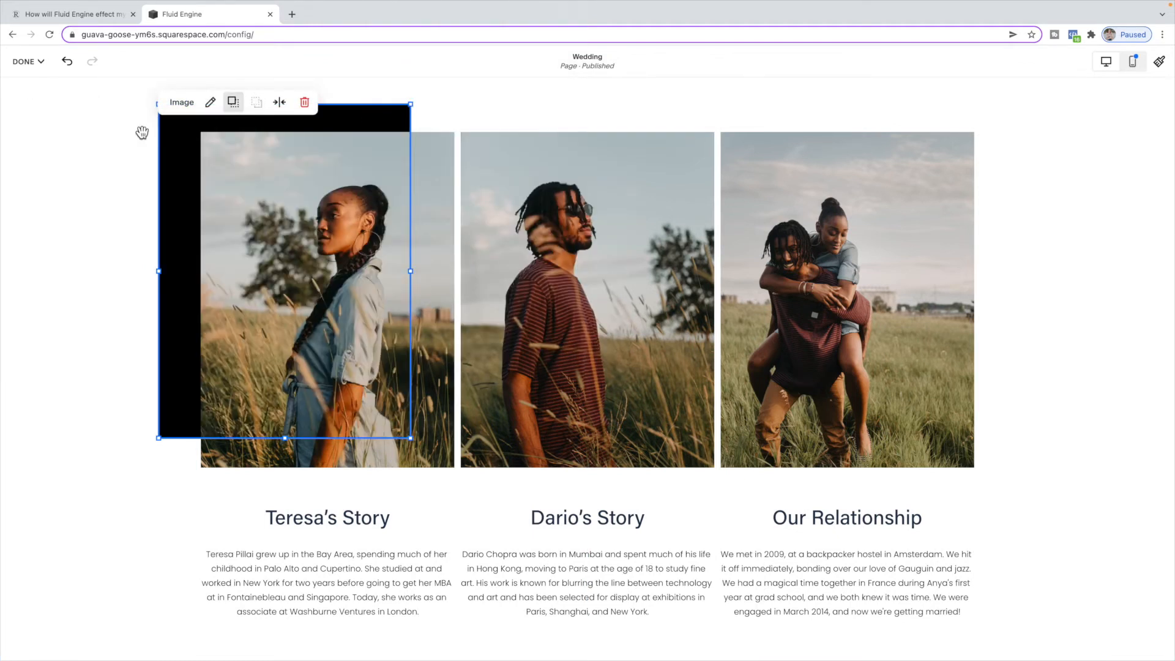
click(105, 147)
mouse_move(184, 184)
mouse_down()
mouse_move(204, 205)
mouse_move(187, 193)
mouse_up()
scroll(342, 208, up, 2)
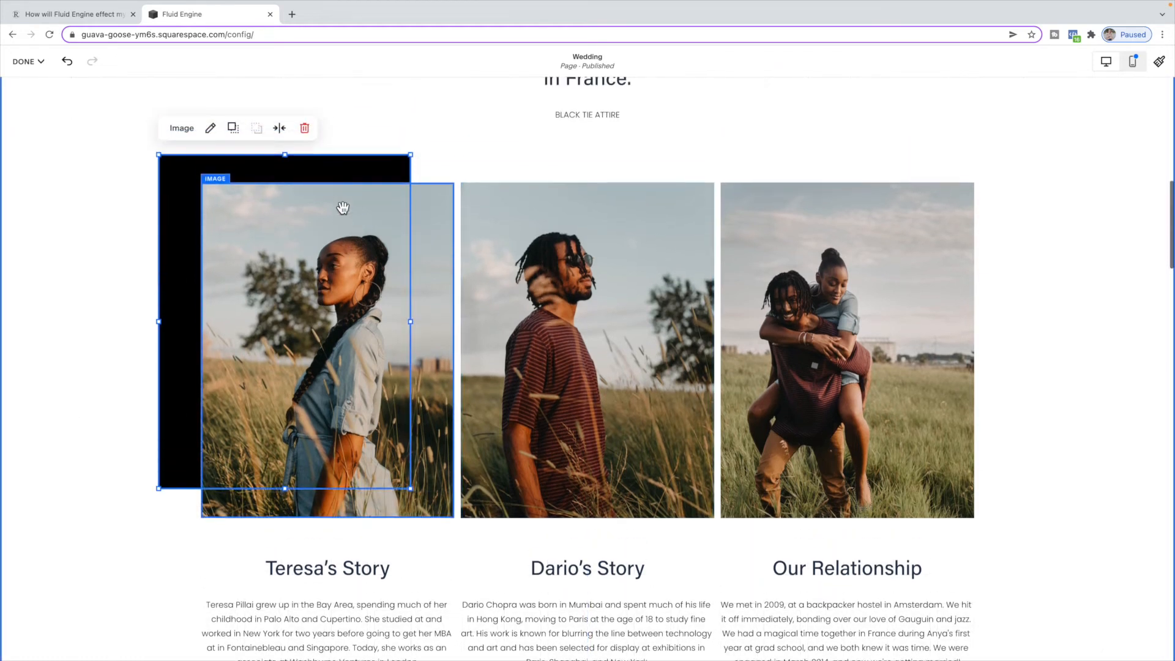
scroll(287, 205, up, 1)
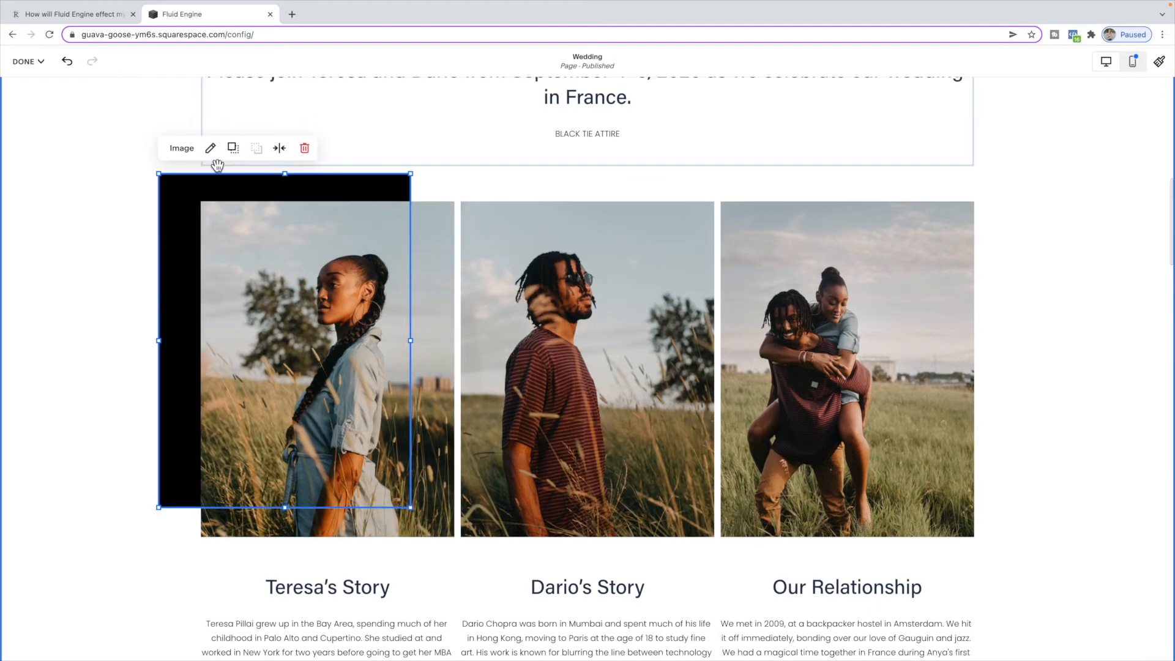
- Give the black image block the 2:3 arch shape and shift it slightly up and to the left
click(210, 149)
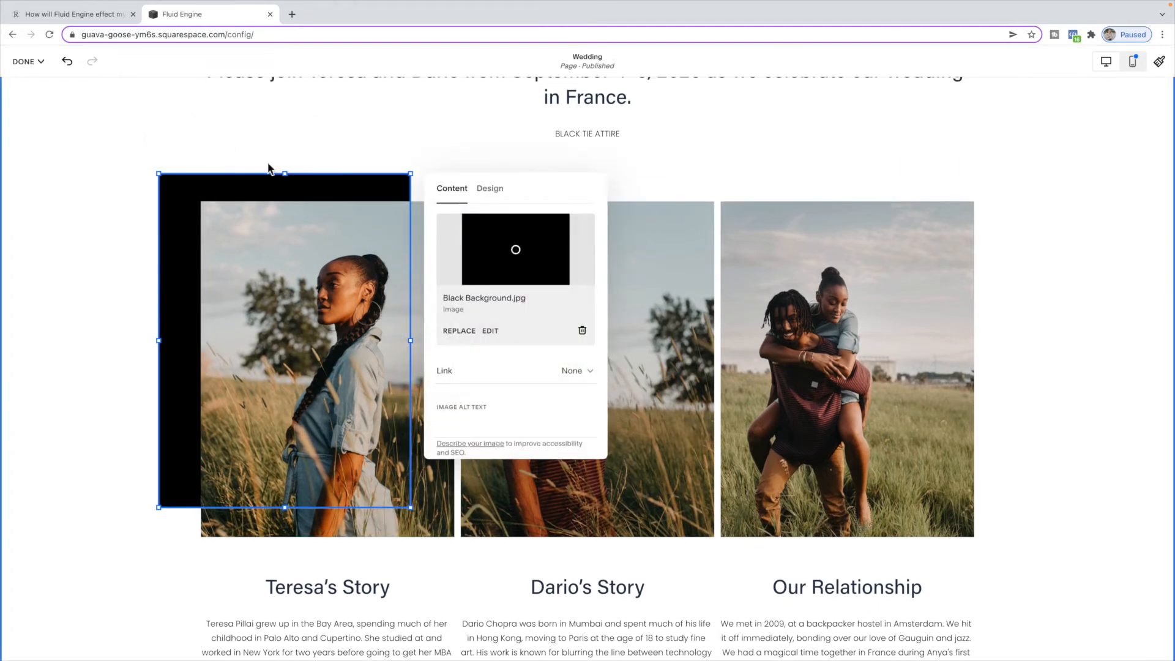
click(494, 191)
click(572, 231)
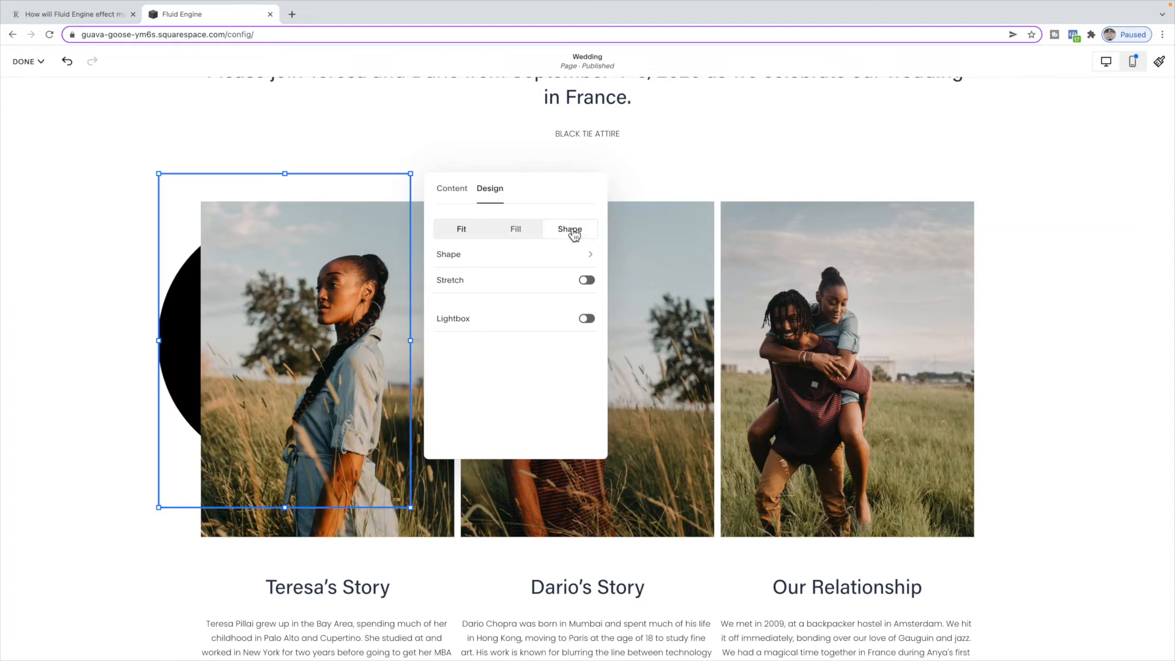
click(540, 259)
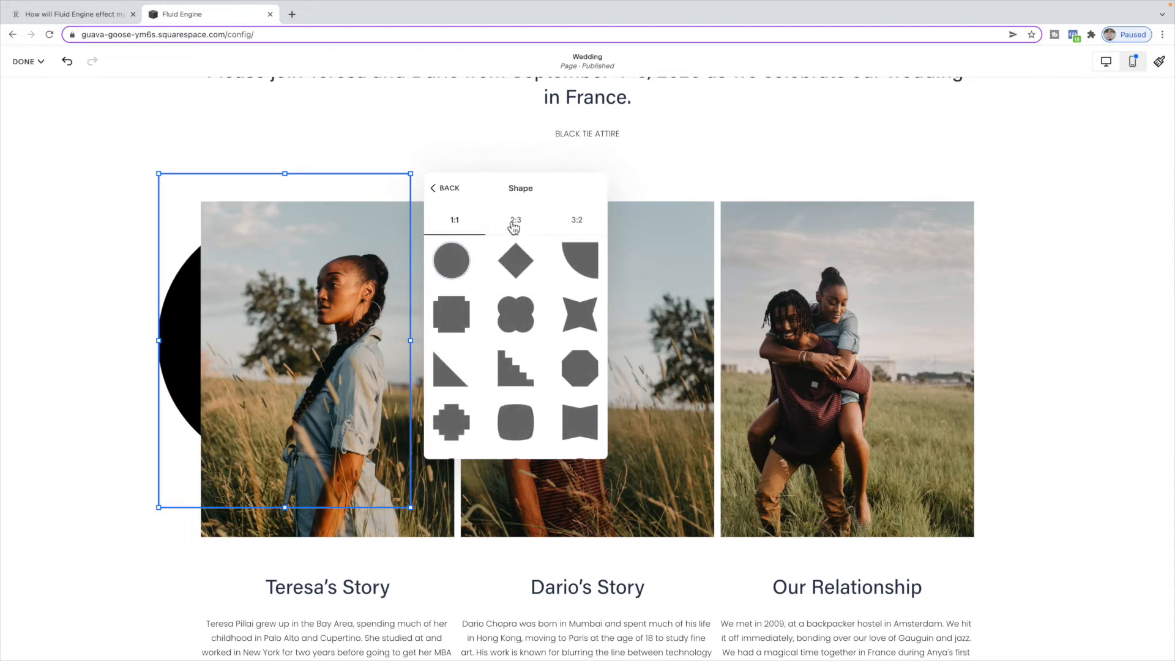
click(521, 226)
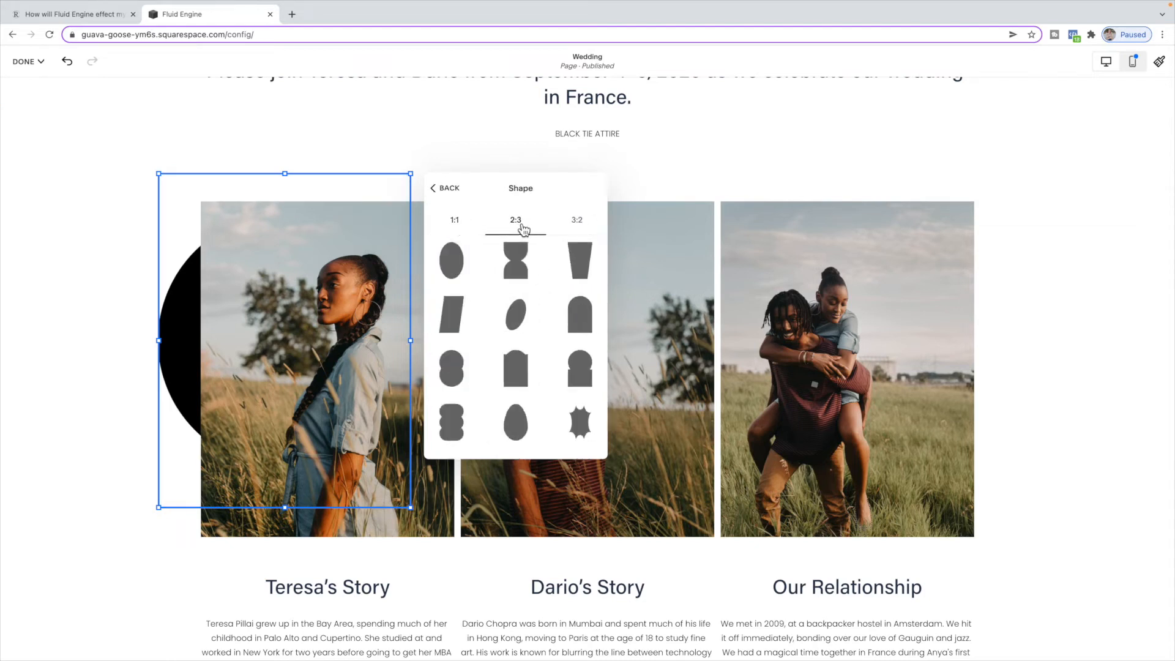
click(581, 318)
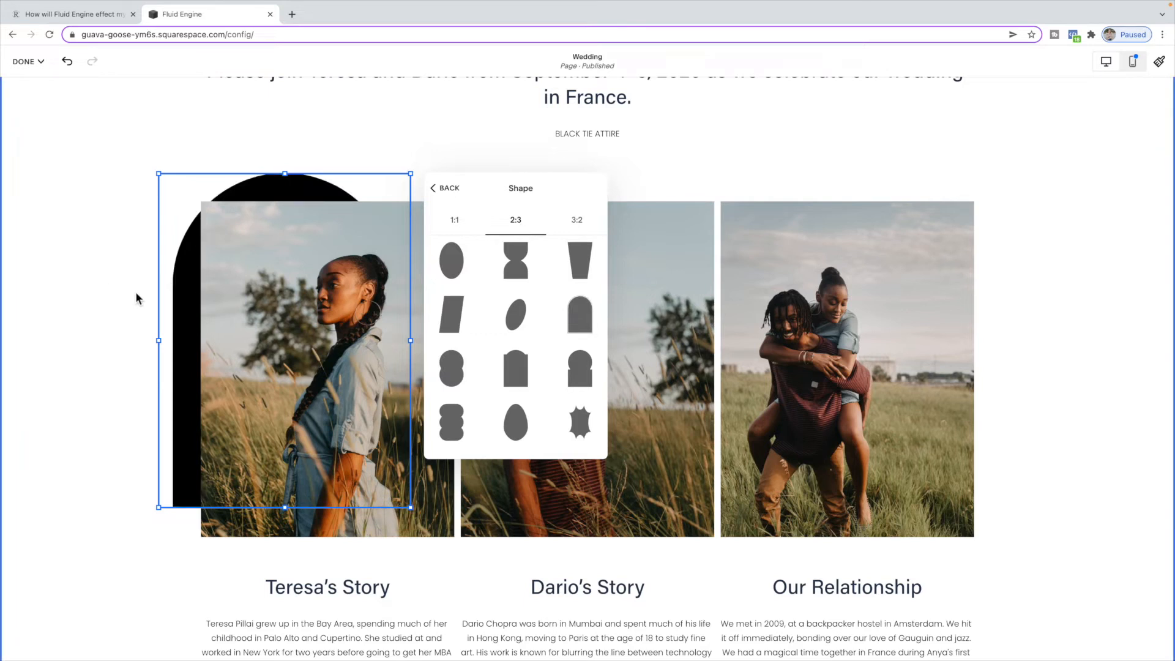
click(167, 302)
drag(167, 303, 148, 285)
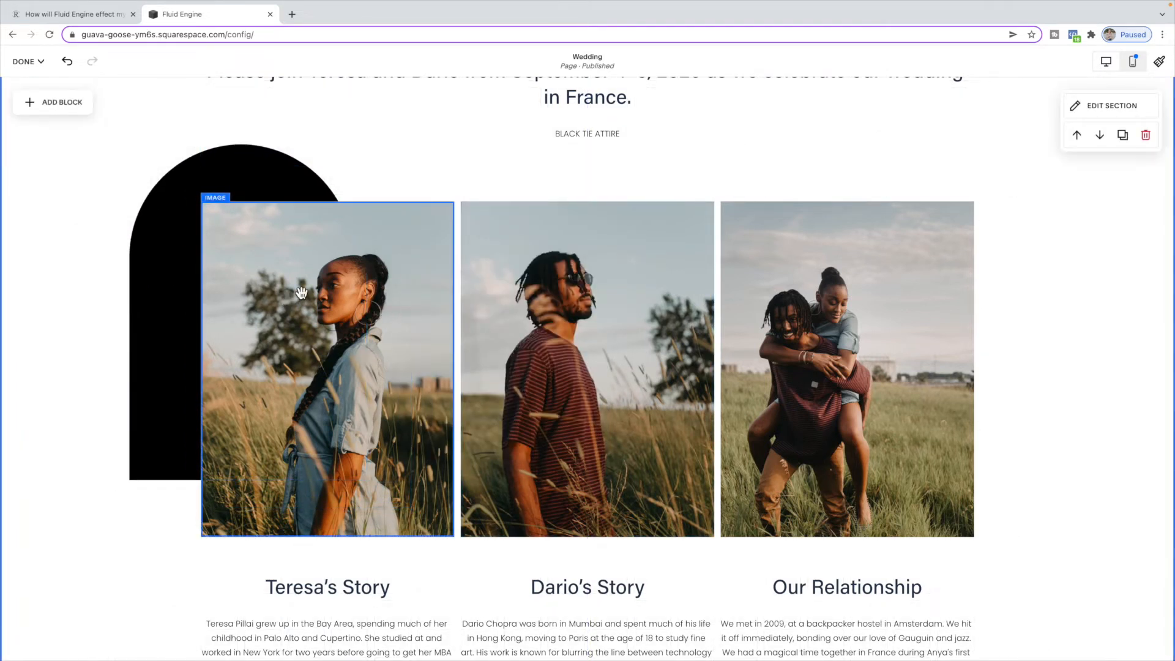
- Apply the 2:3 arch shape to Teresa's photo and move it up and left so it overlaps the black arch
click(302, 293)
click(257, 179)
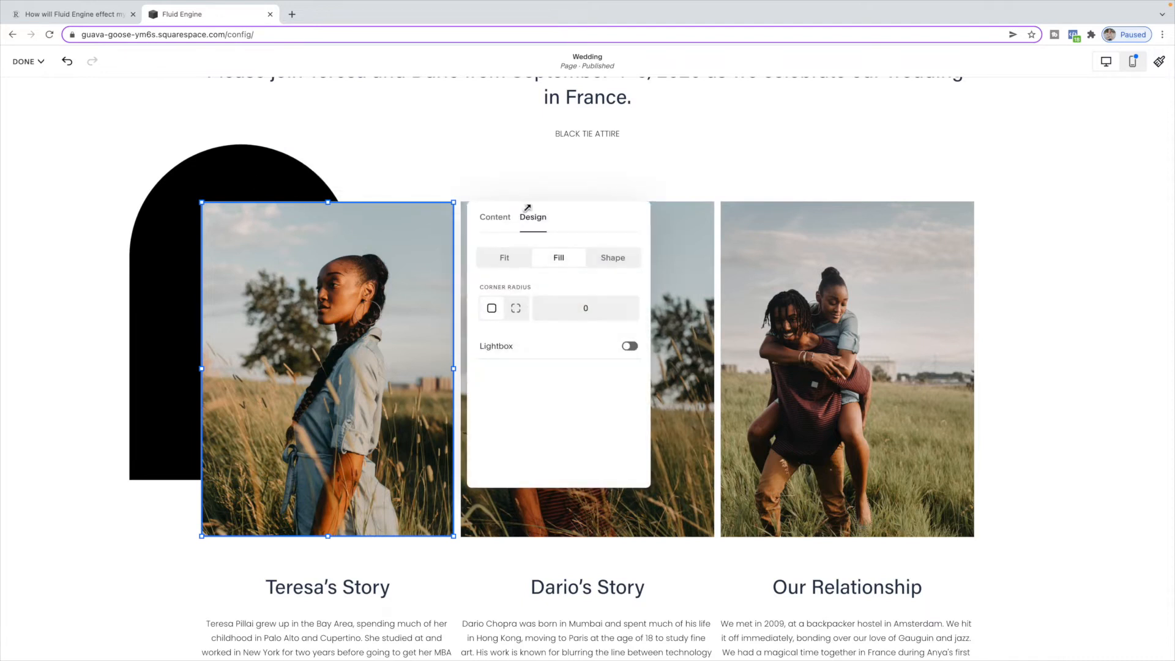
click(615, 259)
click(616, 291)
click(558, 251)
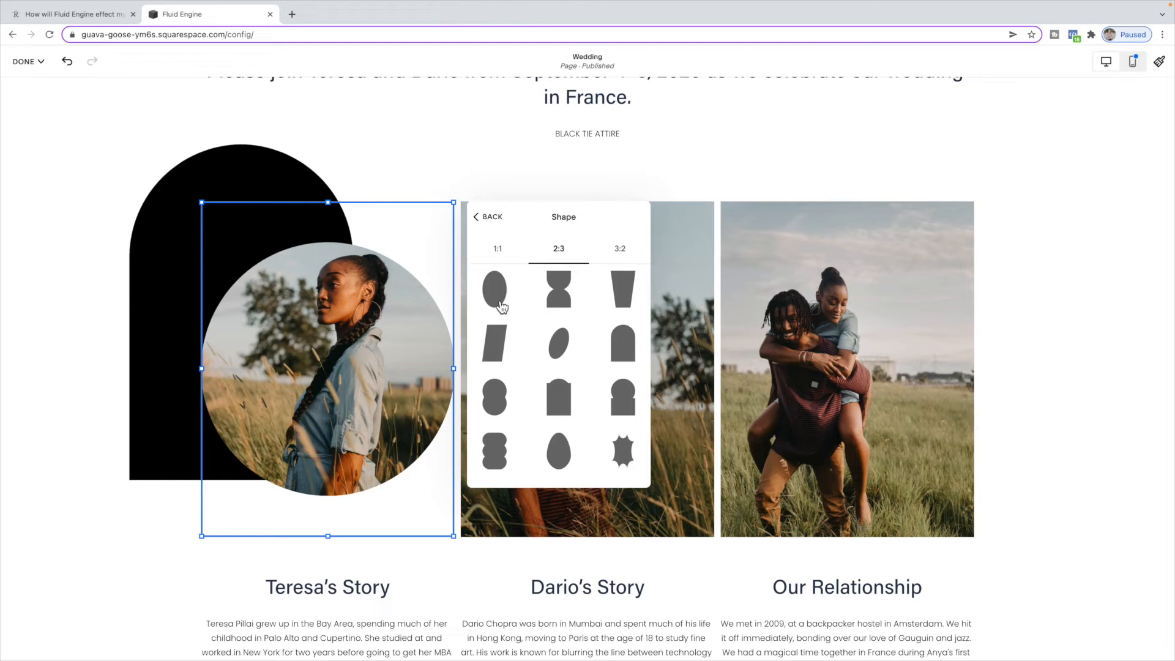
click(635, 335)
drag(363, 353, 325, 319)
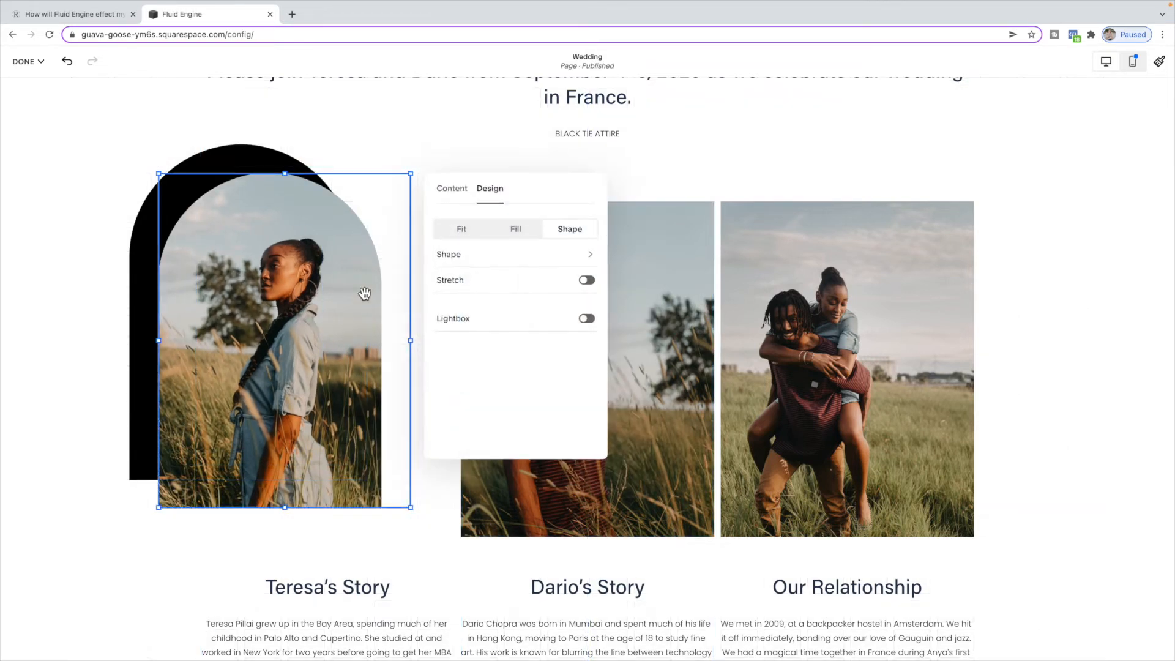
click(373, 166)
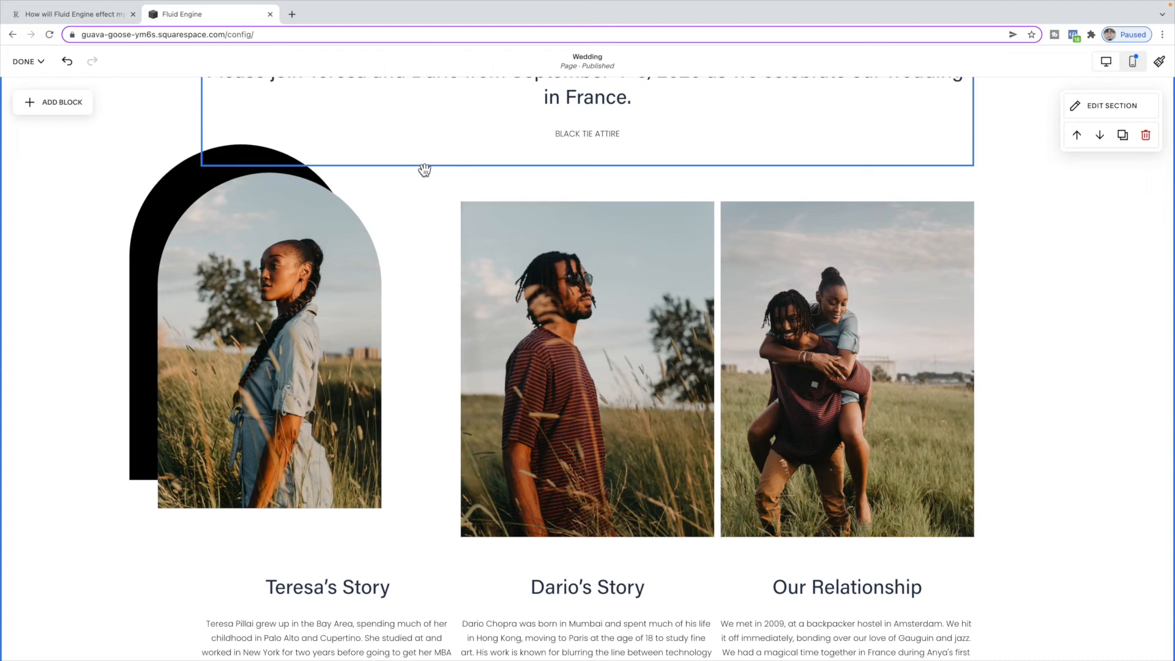
- Move the couple's photo flush against the section's right edge and widen it leftward
scroll(424, 169, down, 1)
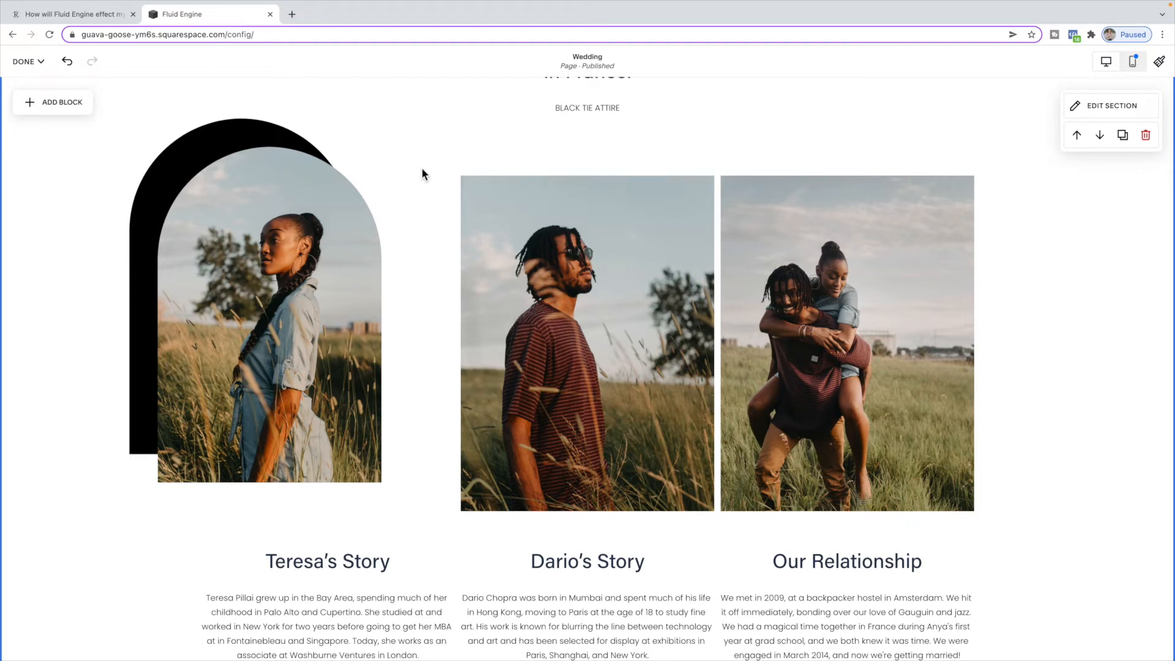
drag(898, 262, 1079, 253)
click(1081, 153)
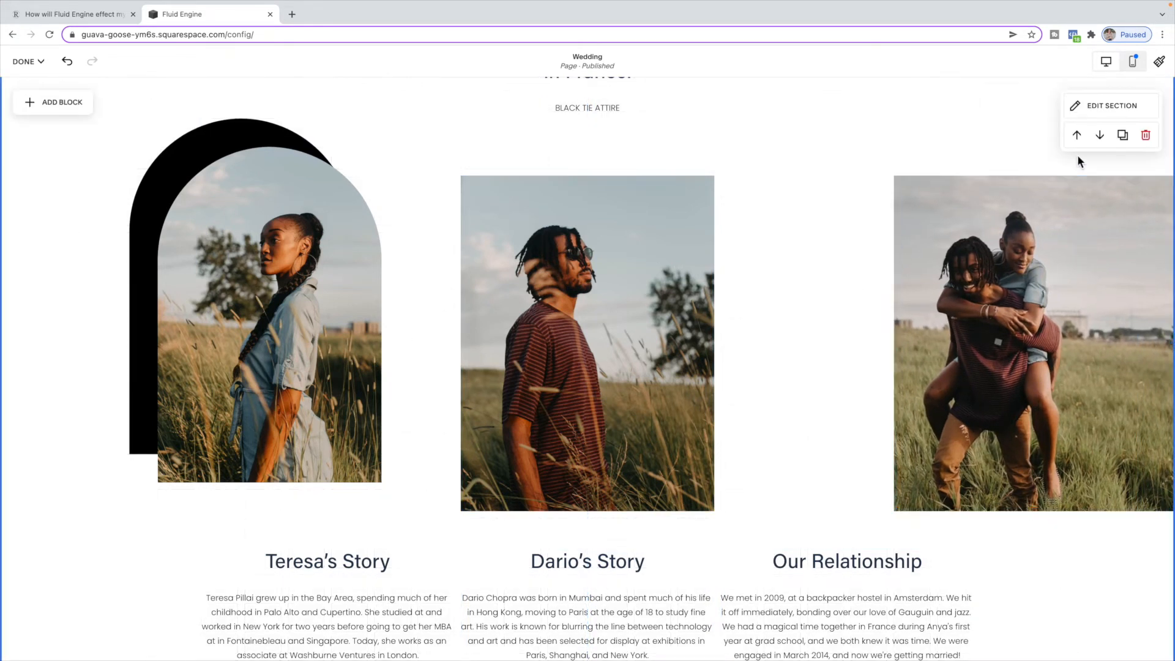
key(g)
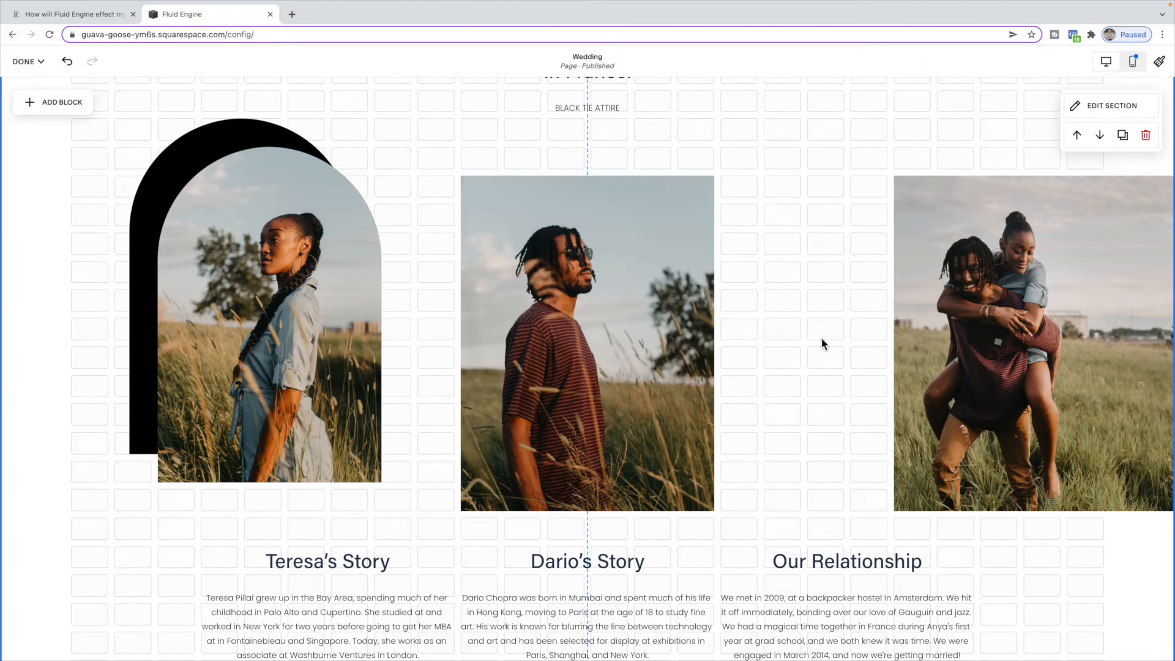
click(900, 319)
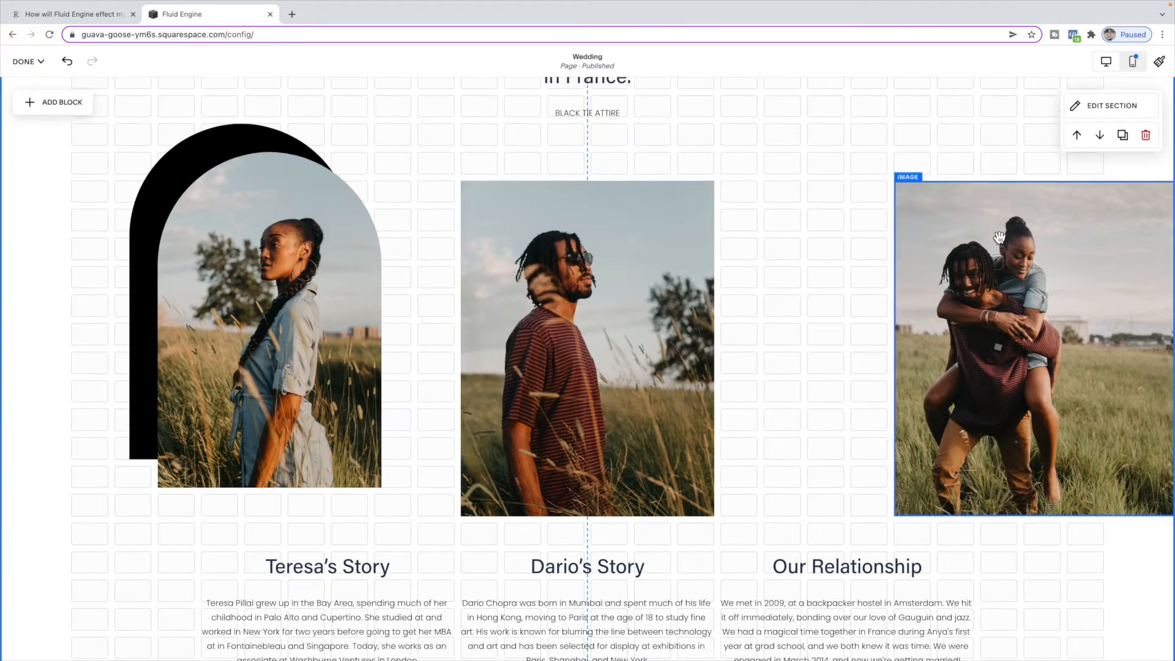
drag(894, 348, 808, 348)
- Widen Dario's photo on both sides to close the gaps between the photos
click(722, 345)
click(722, 345)
drag(722, 347, 775, 350)
drag(462, 348, 409, 343)
- Switch Teresa's photo design from Shape back to Fill
double_click(280, 224)
click(505, 172)
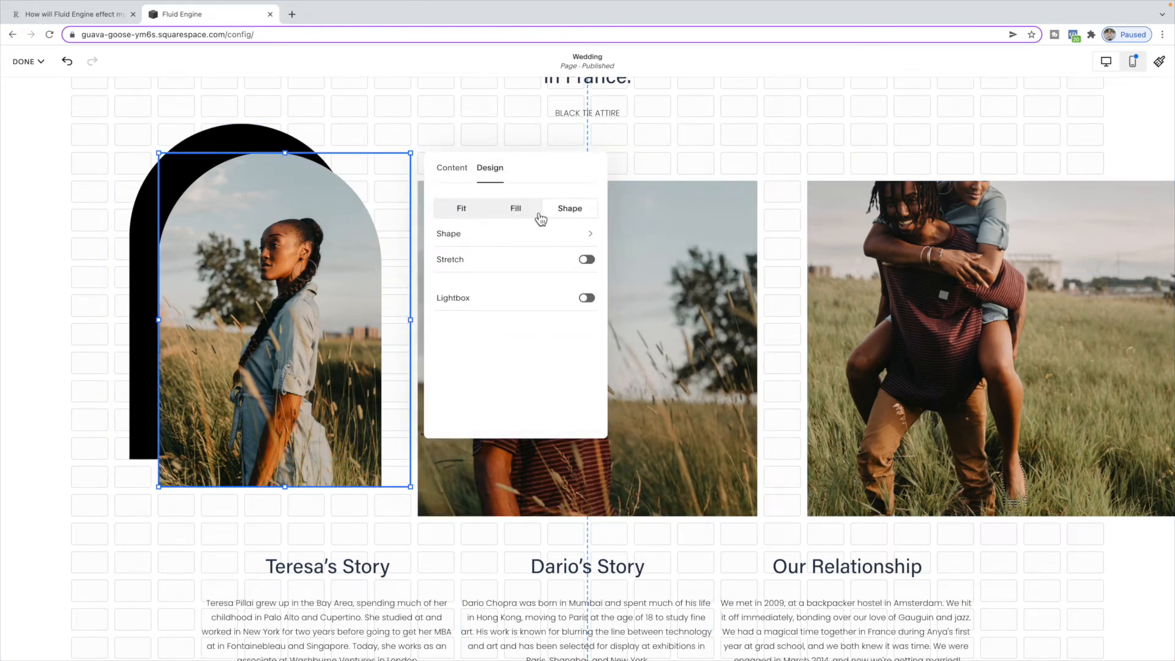
click(463, 233)
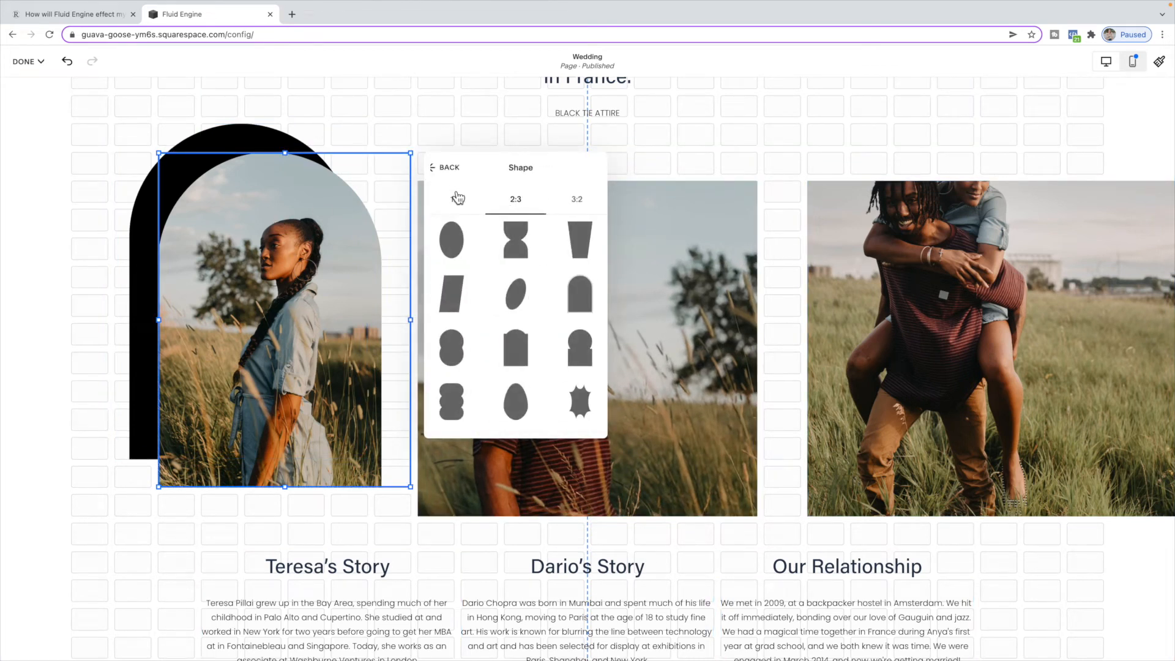
click(450, 172)
click(517, 213)
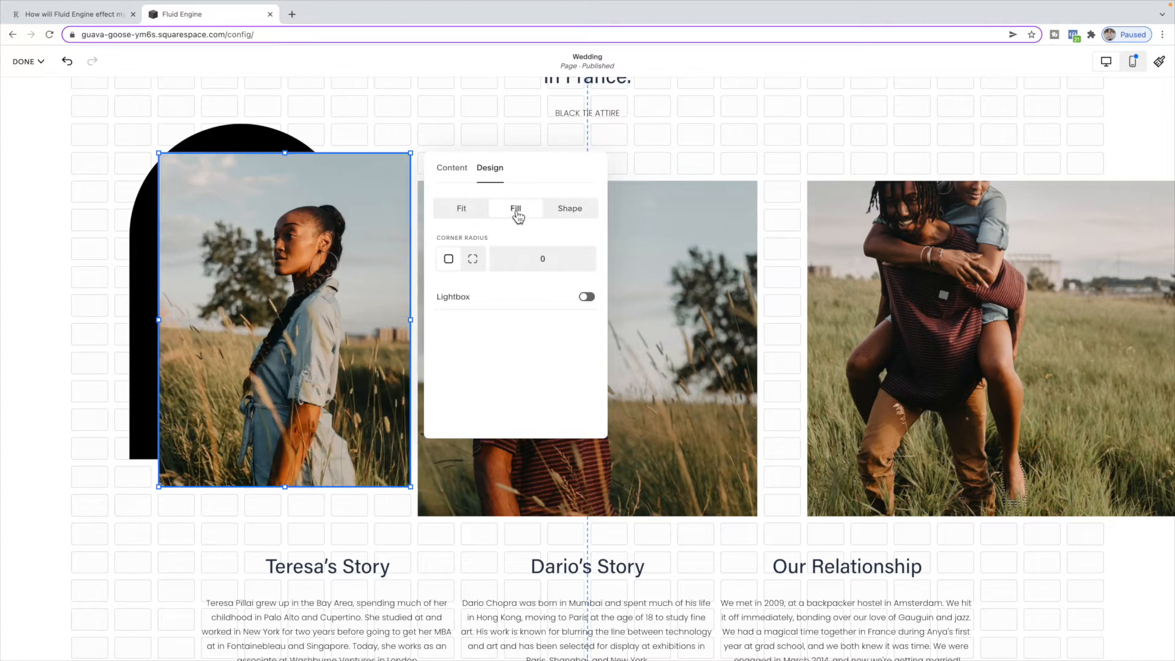
click(484, 214)
click(525, 216)
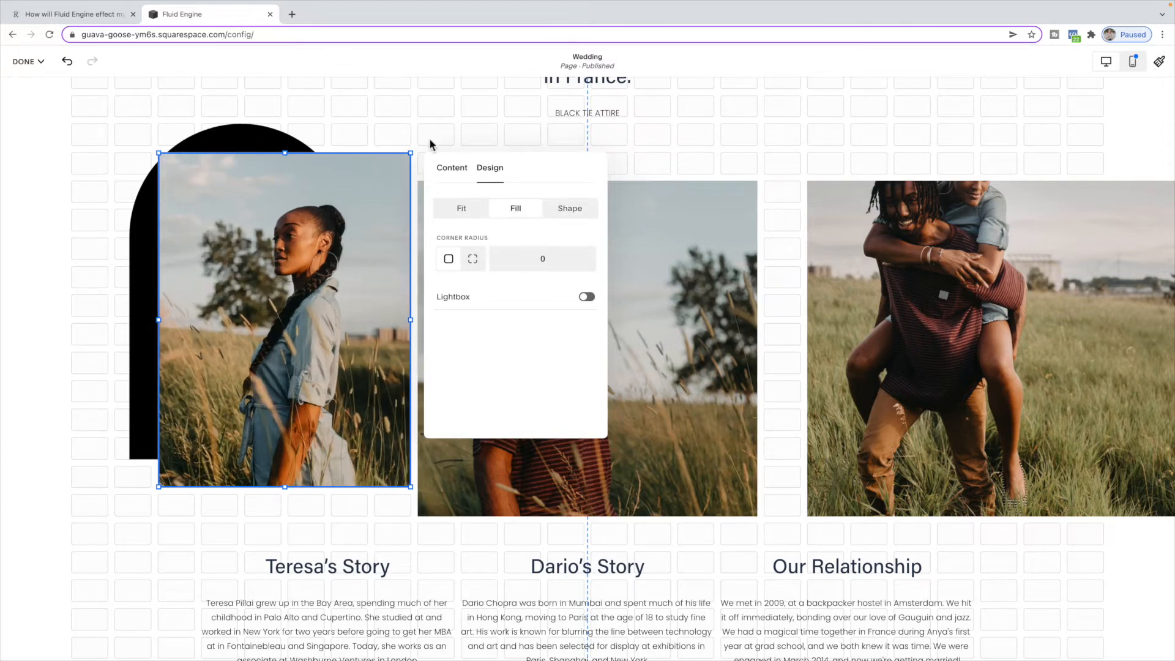
click(333, 133)
- Move Teresa's photo flush against the section's left edge and widen it to match the other photos
drag(322, 220, 164, 246)
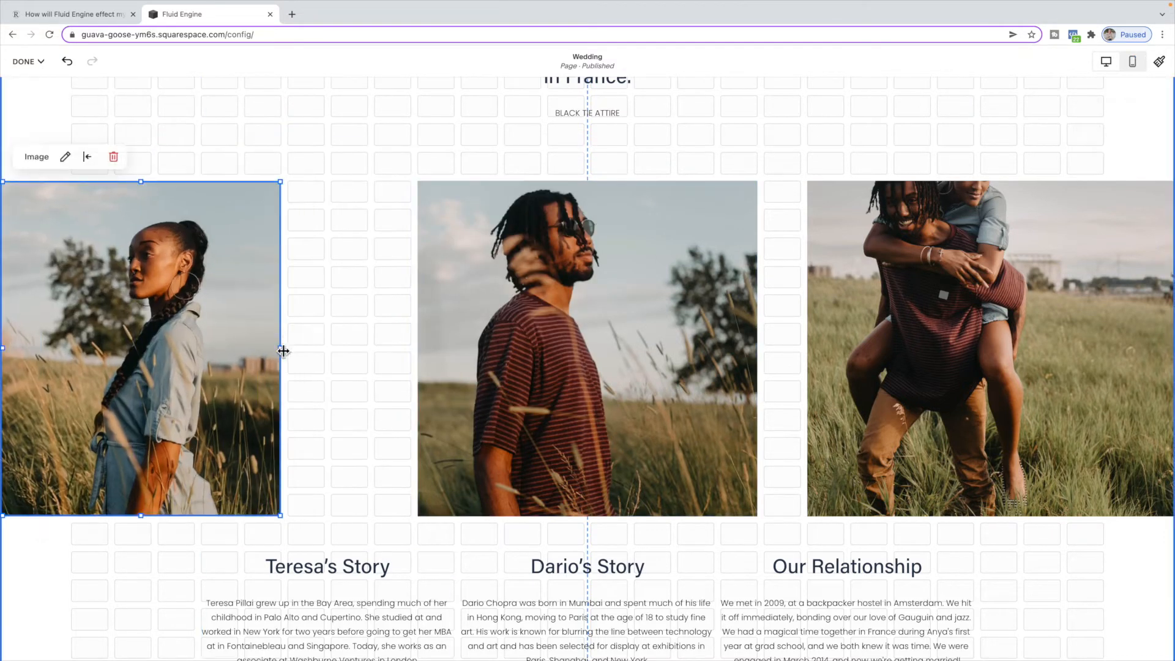
drag(283, 348, 371, 348)
click(408, 228)
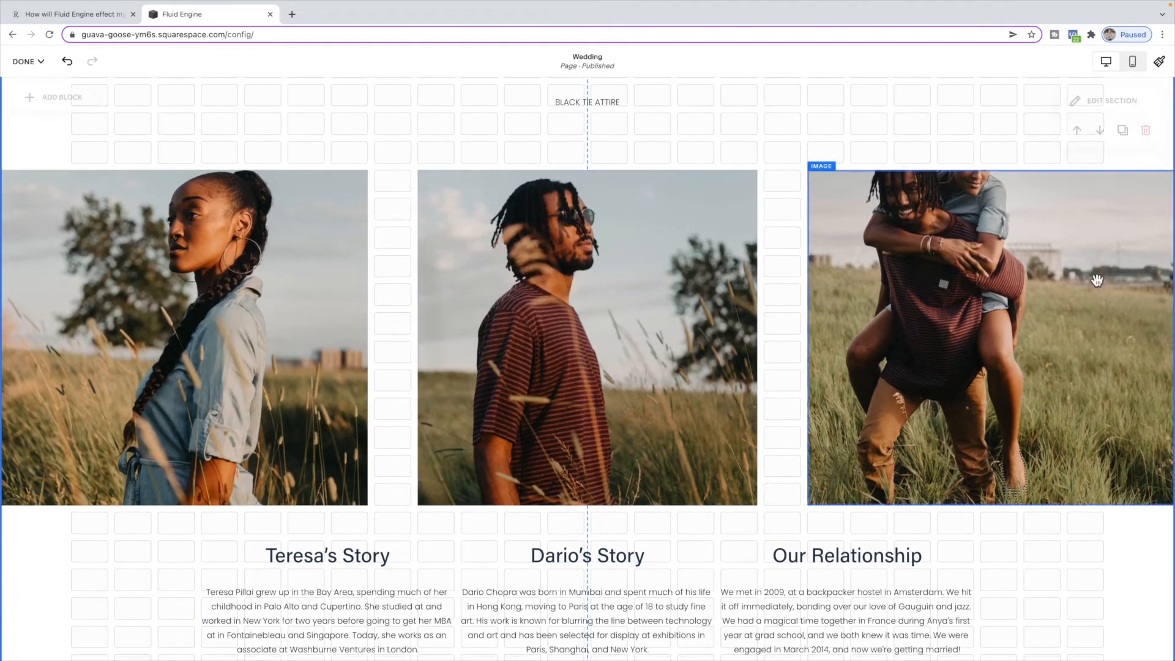
- Duplicate the section containing the three photos
double_click(1096, 281)
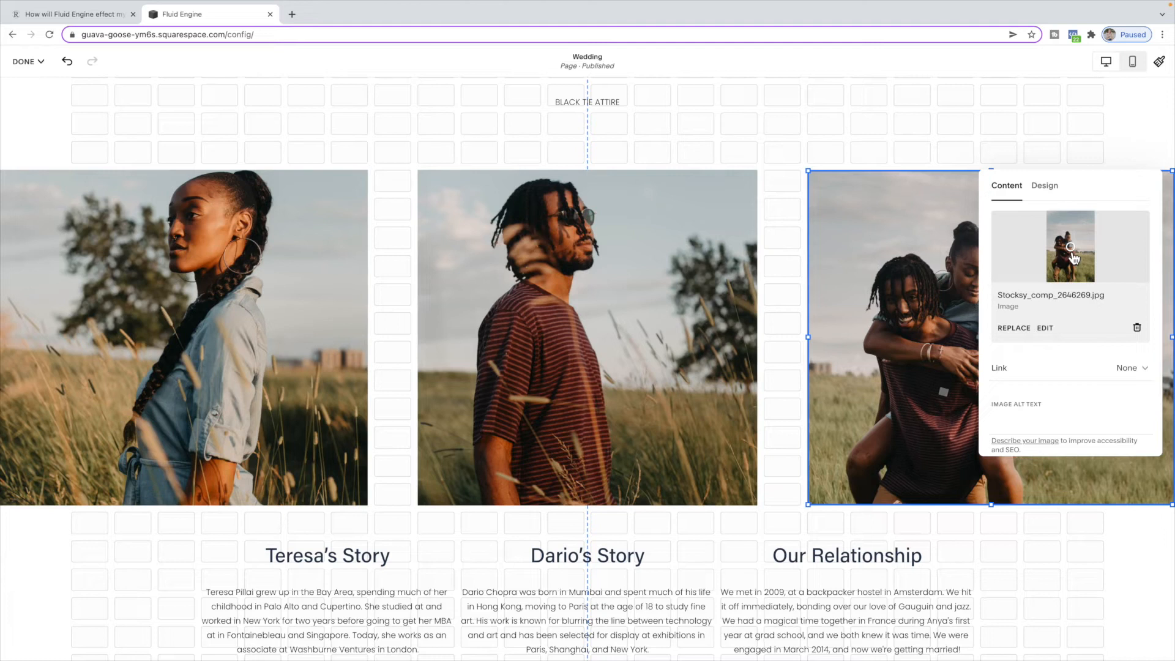
click(921, 123)
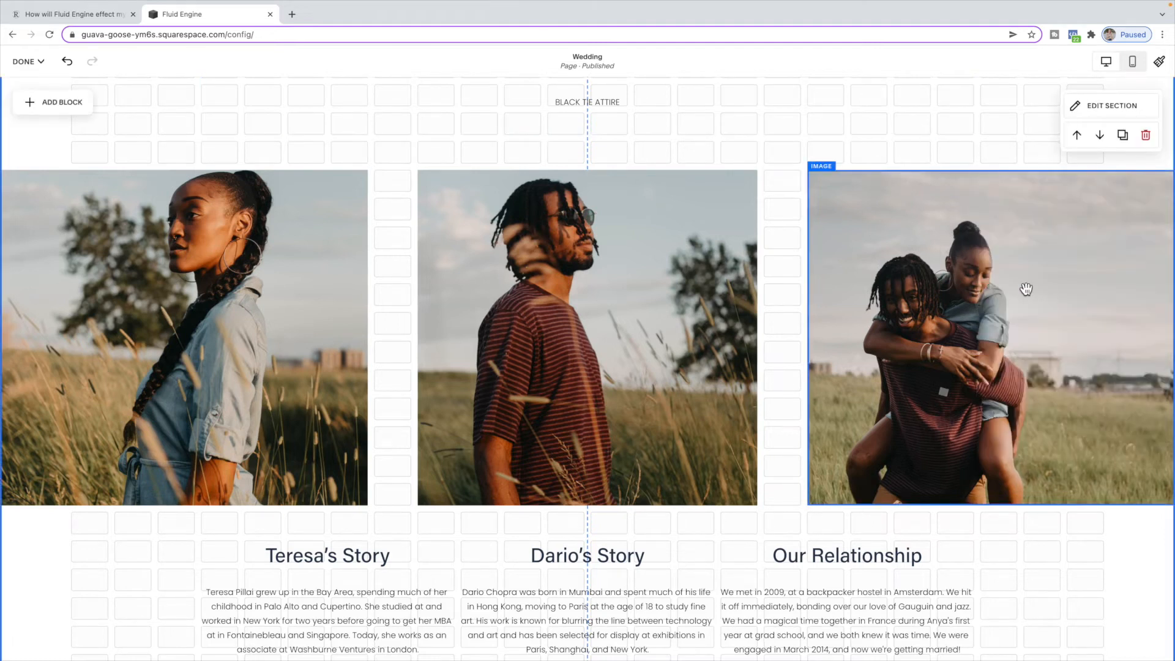
scroll(844, 257, down, 1)
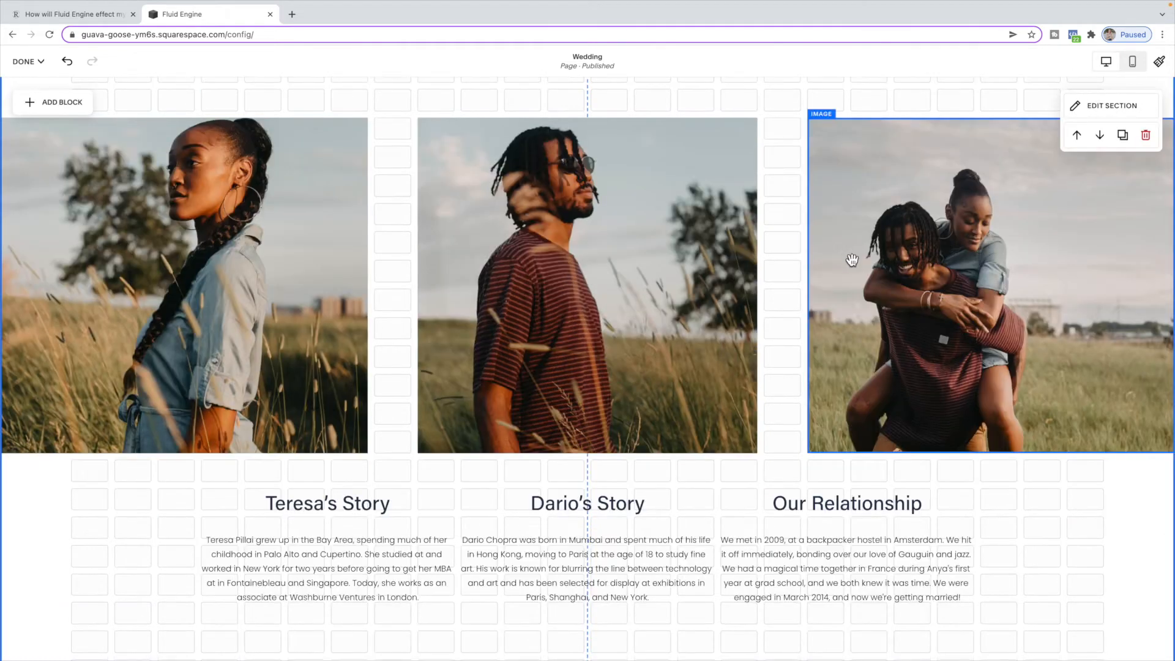
scroll(857, 257, up, 3)
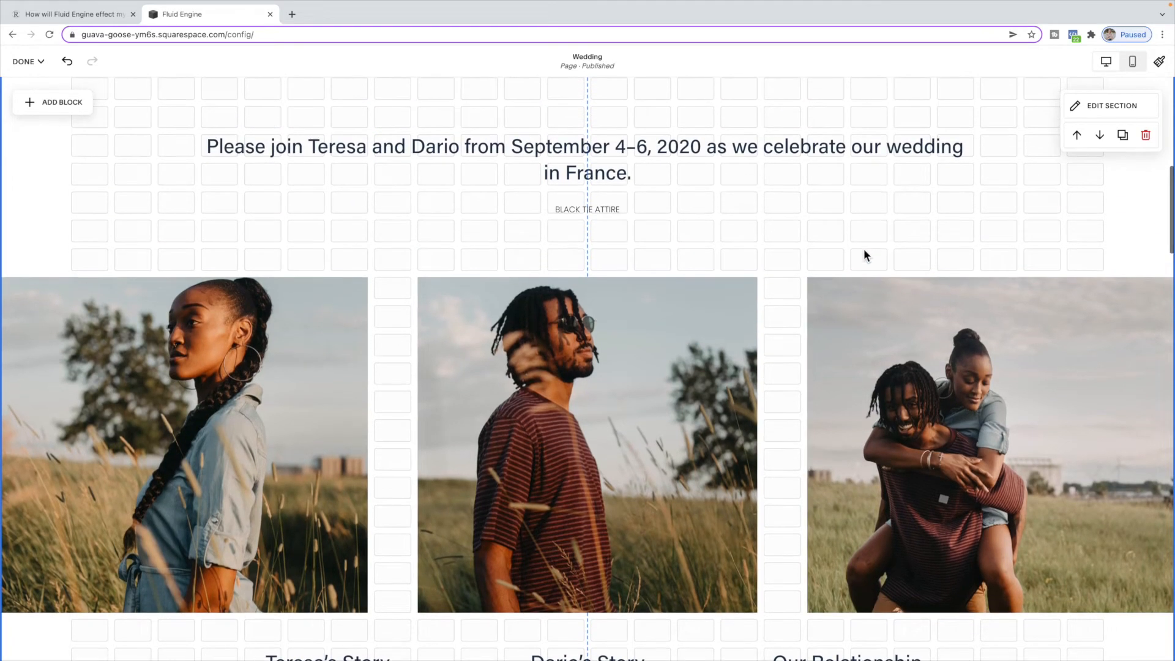
scroll(864, 249, up, 1)
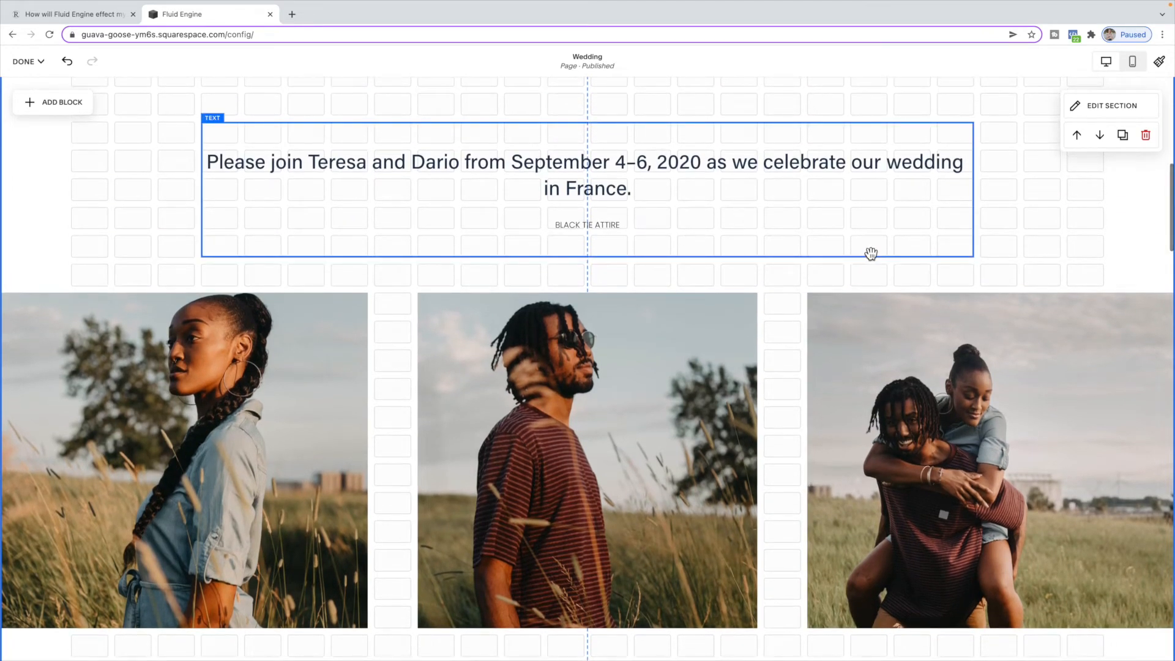
click(1123, 137)
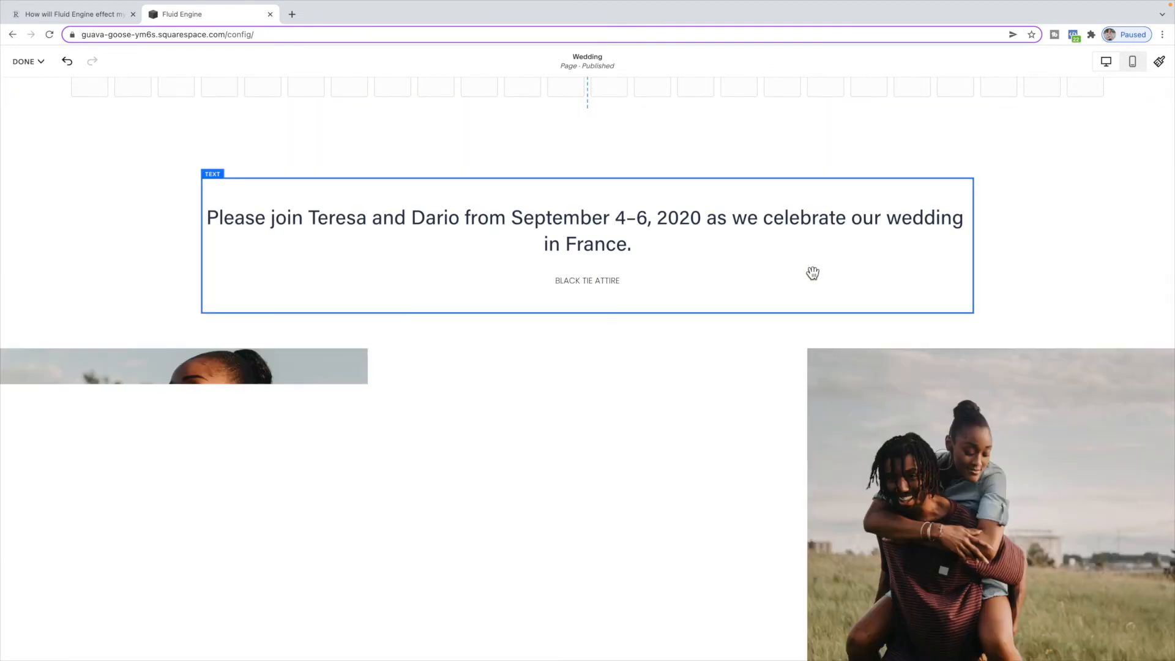
- In the duplicated section, delete Dario's photo, the couple's photo and every text block except Teresa's Story
scroll(853, 286, down, 2)
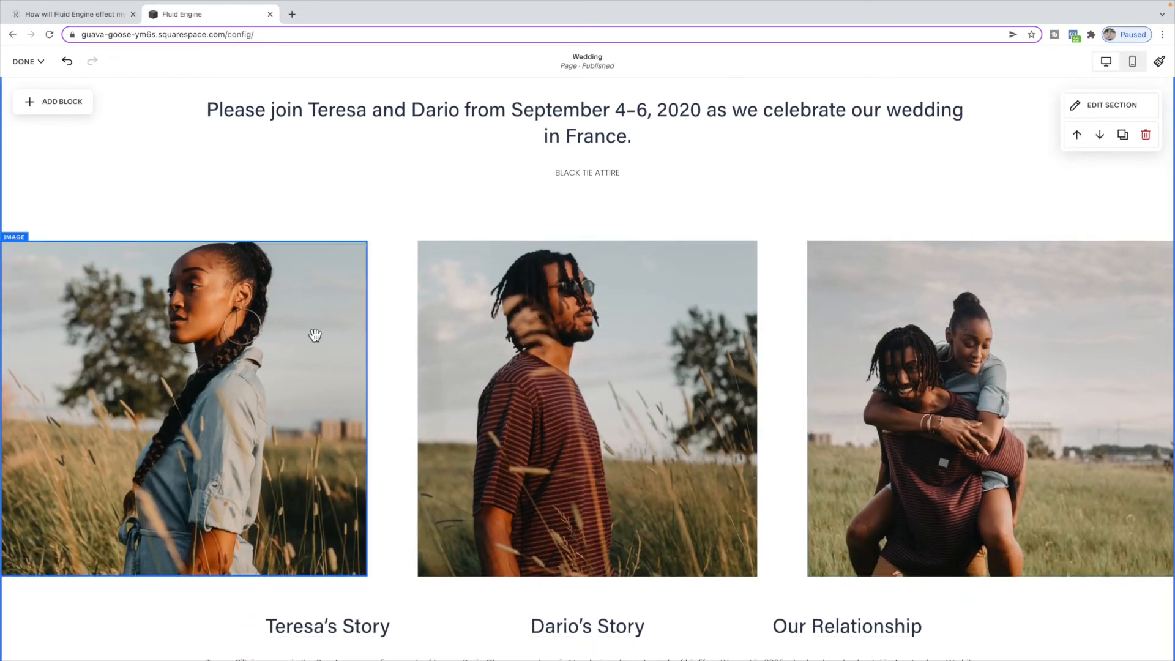
scroll(596, 236, up, 1)
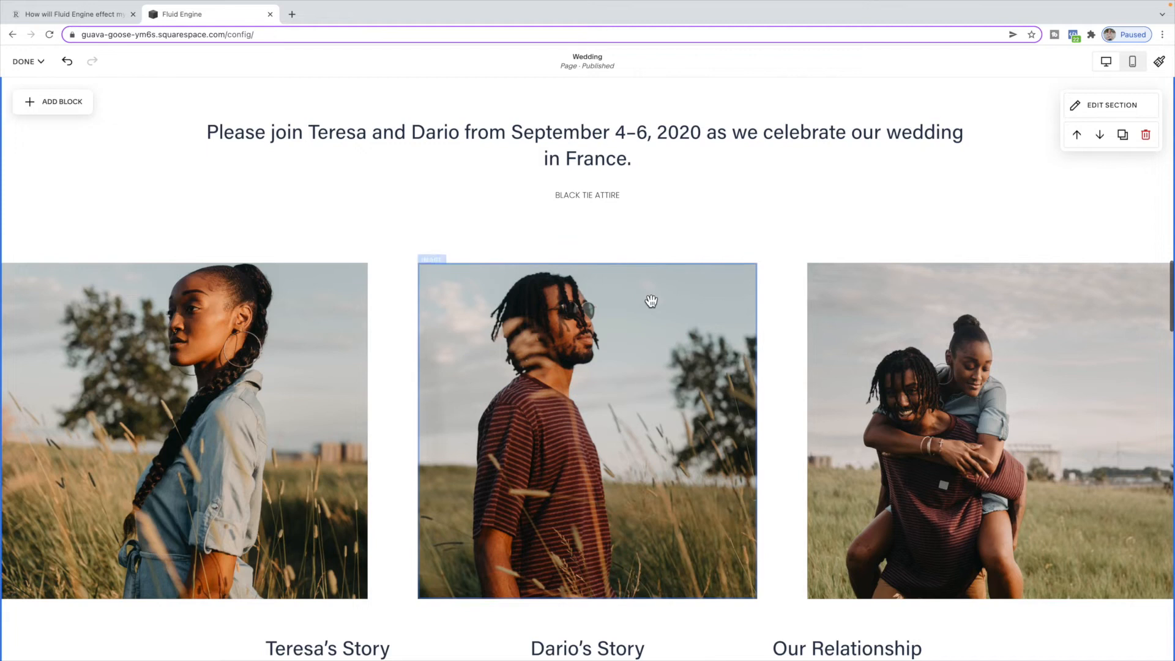
scroll(649, 296, down, 1)
click(651, 301)
key(Delete)
click(863, 326)
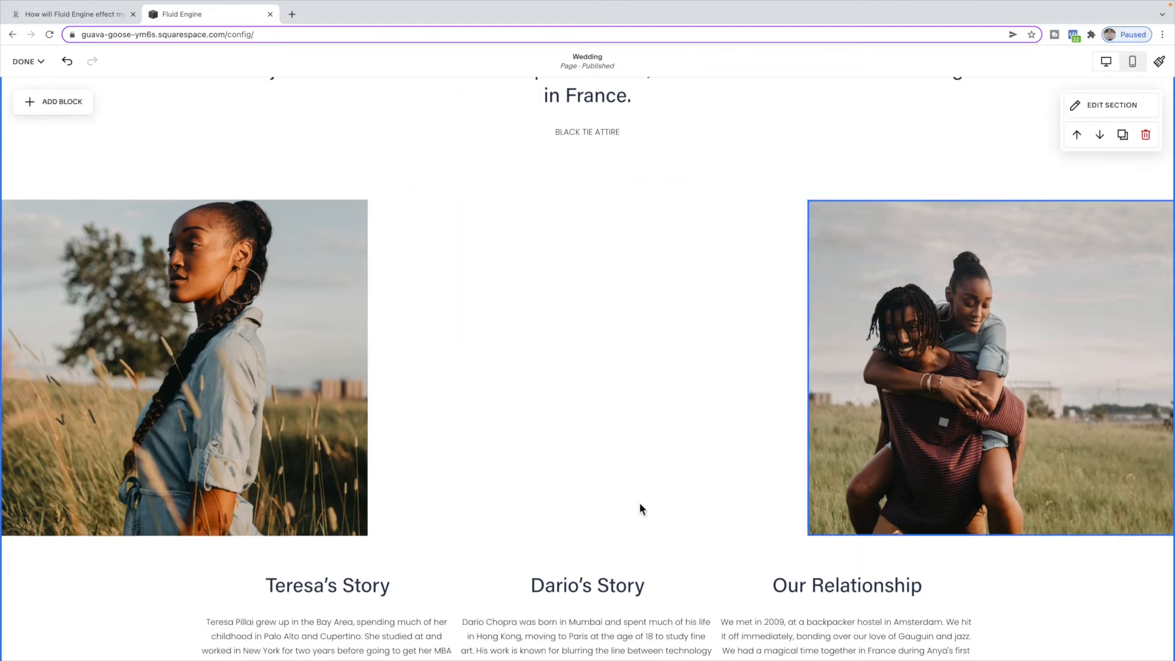
key(Delete)
key(Delete)
click(806, 559)
key(Delete)
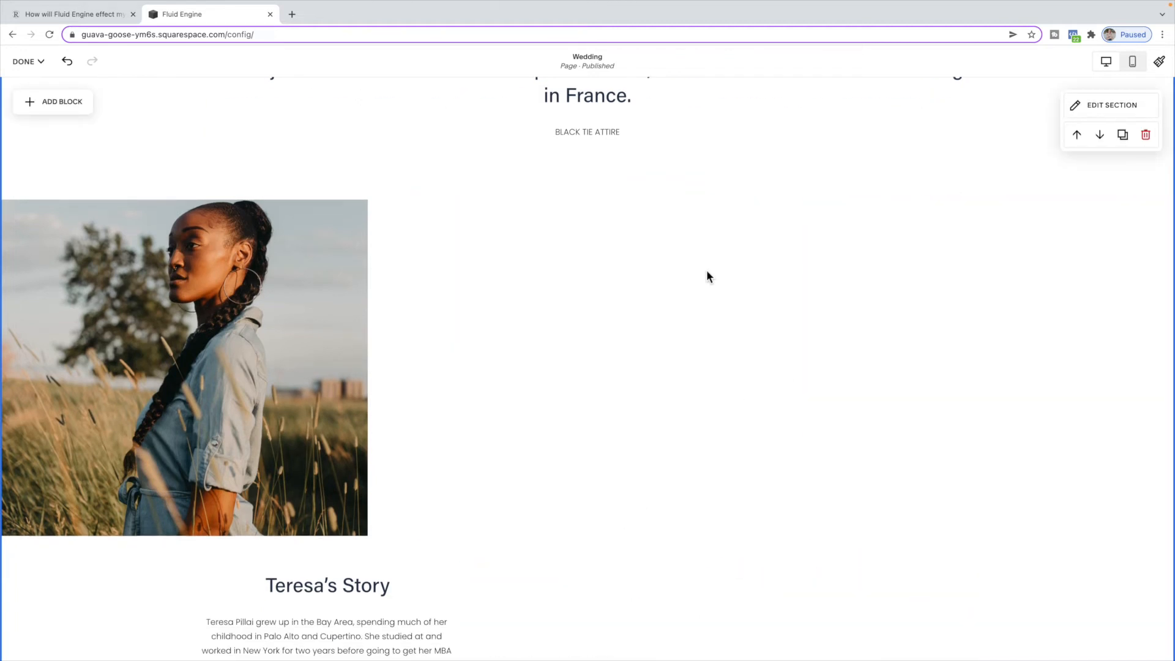
scroll(709, 273, up, 2)
click(599, 275)
key(Delete)
- Move Teresa's photo to the section top, widen it to about half the width, and place Teresa's Story beside it
drag(323, 398, 317, 163)
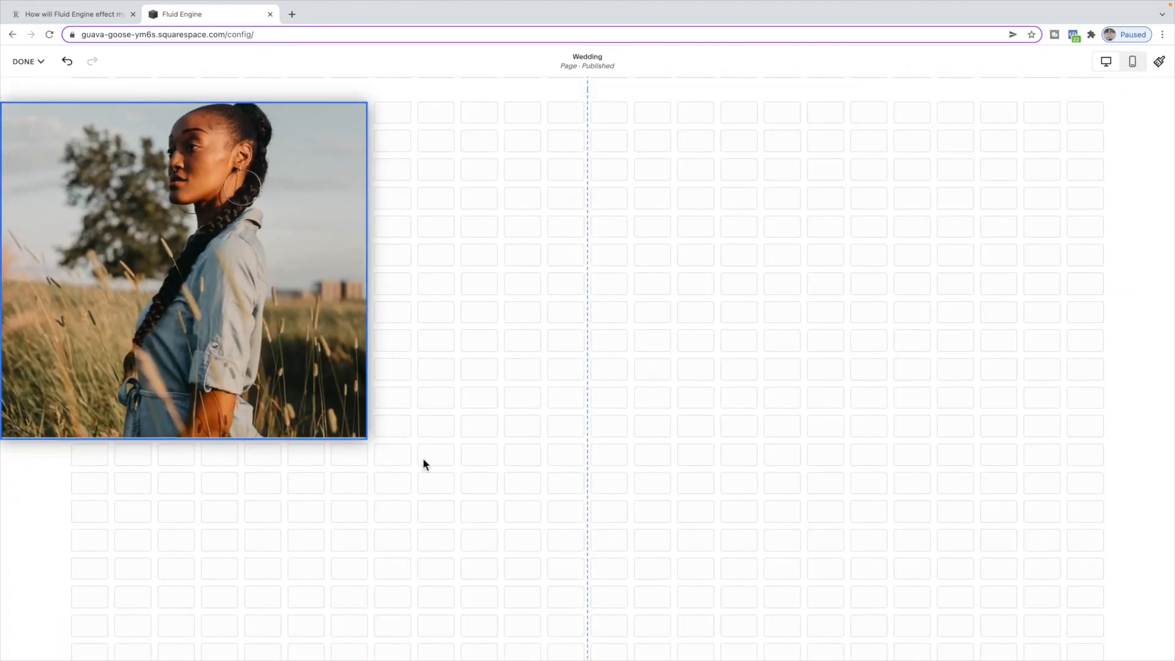
drag(367, 436, 585, 436)
drag(390, 642, 832, 131)
scroll(891, 185, up, 2)
drag(845, 285, 931, 256)
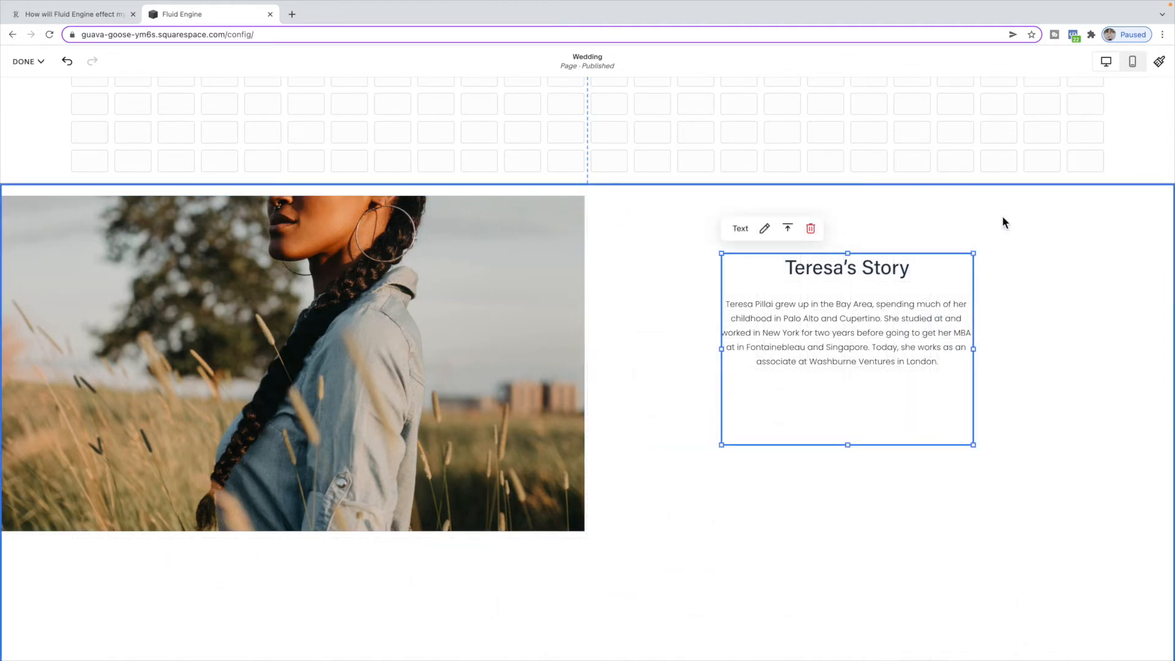
- Open the section's format settings and reduce its custom height
click(1057, 215)
click(1092, 214)
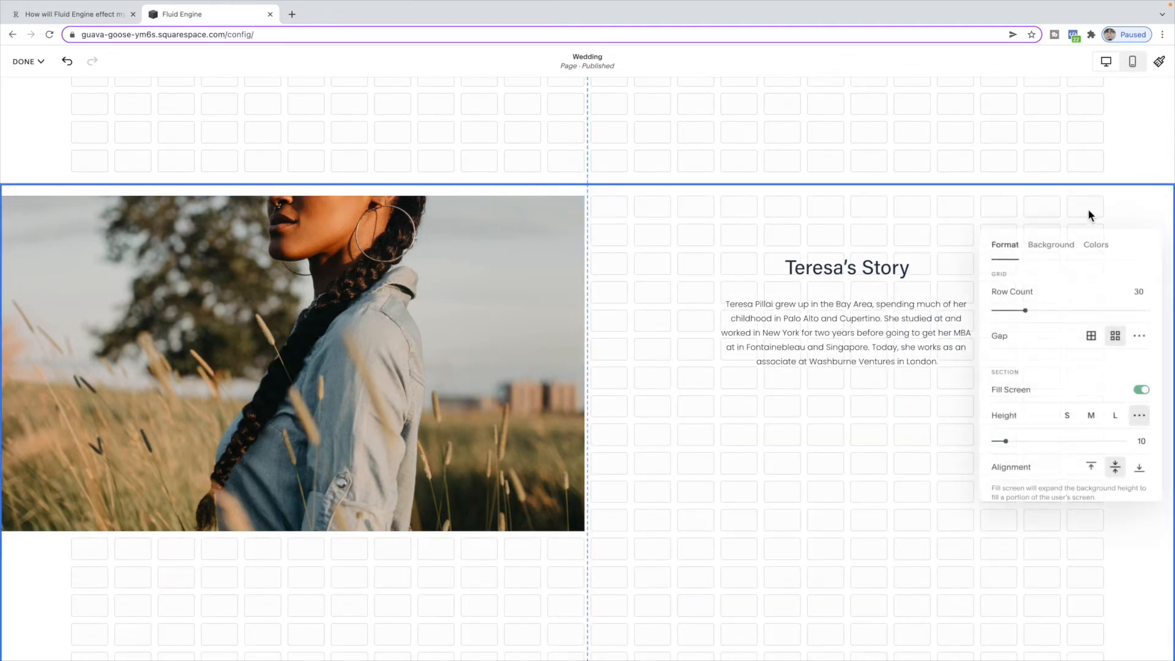
click(1068, 416)
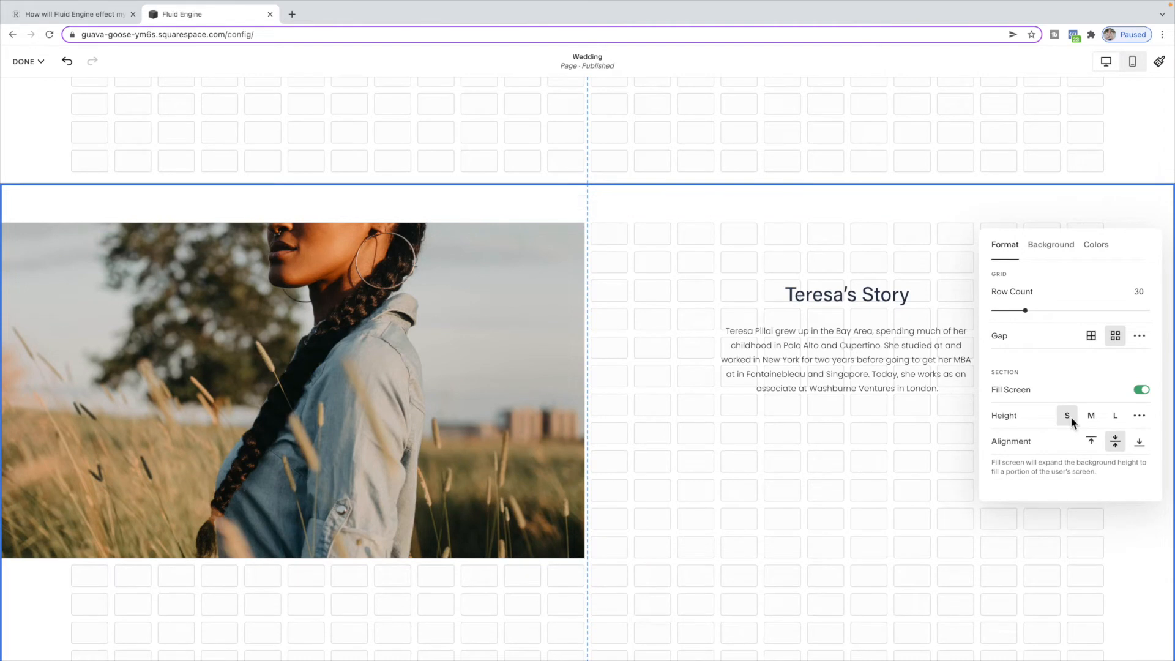
click(1139, 416)
drag(1054, 441, 934, 438)
- Shorten the Teresa's Story text box and pull the section's bottom edge up to the photo's bottom
mouse_move(807, 352)
mouse_down()
mouse_move(806, 383)
mouse_move(805, 368)
mouse_up()
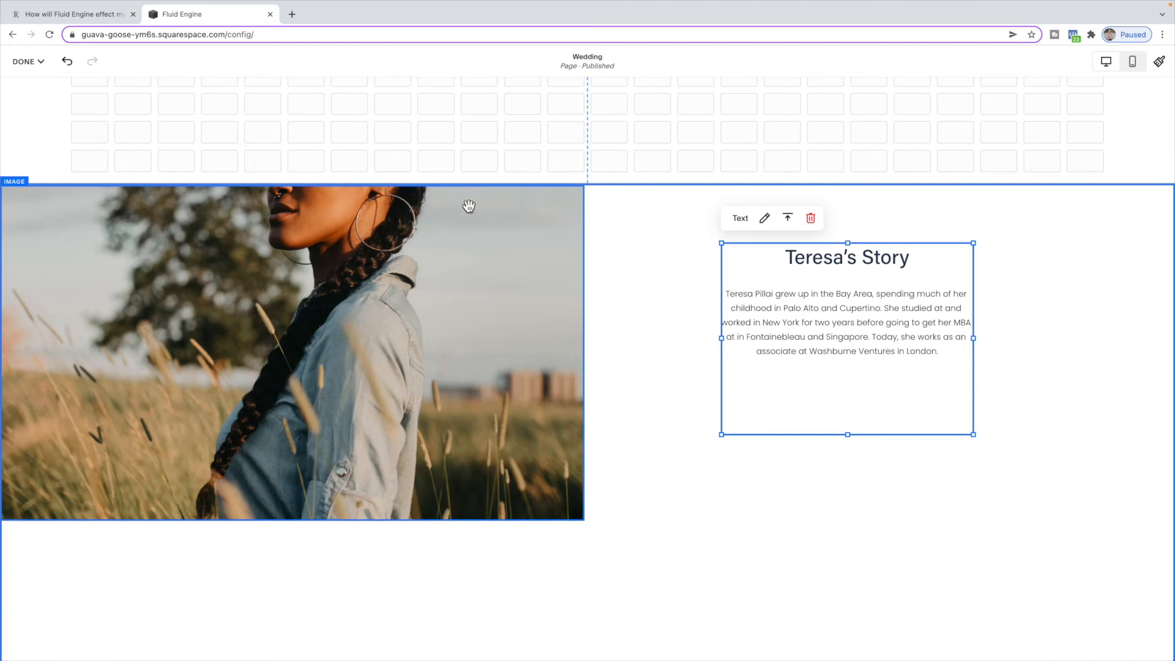
drag(848, 436, 850, 369)
scroll(736, 460, down, 5)
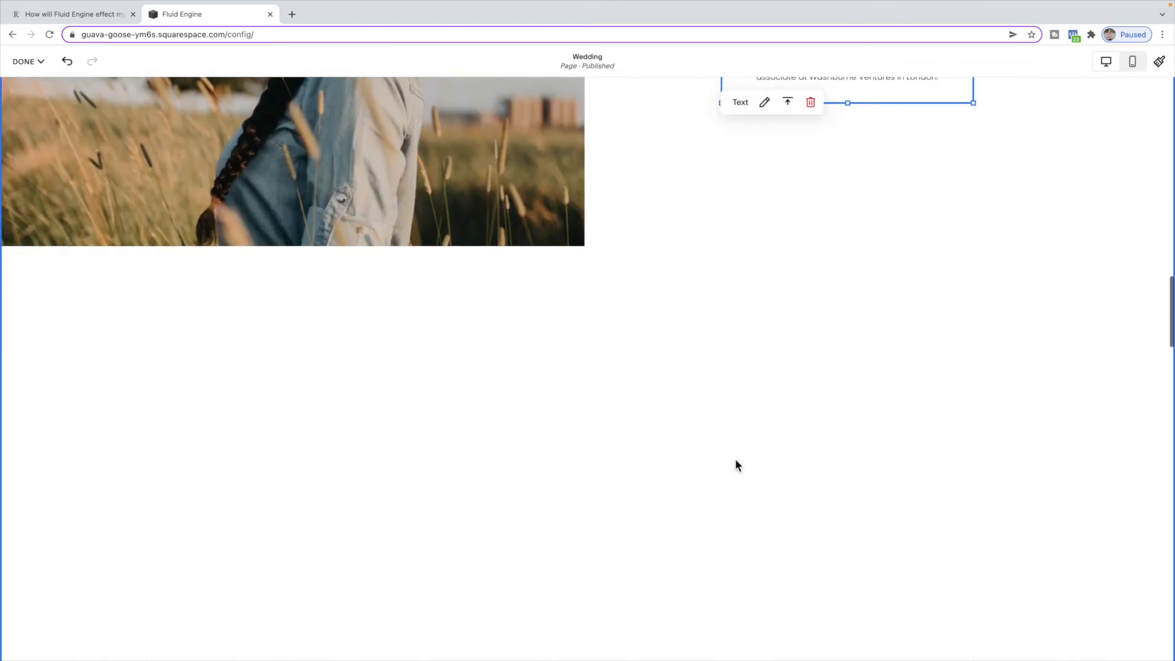
click(735, 465)
scroll(755, 447, down, 2)
drag(1031, 643, 1013, 144)
scroll(938, 255, up, 7)
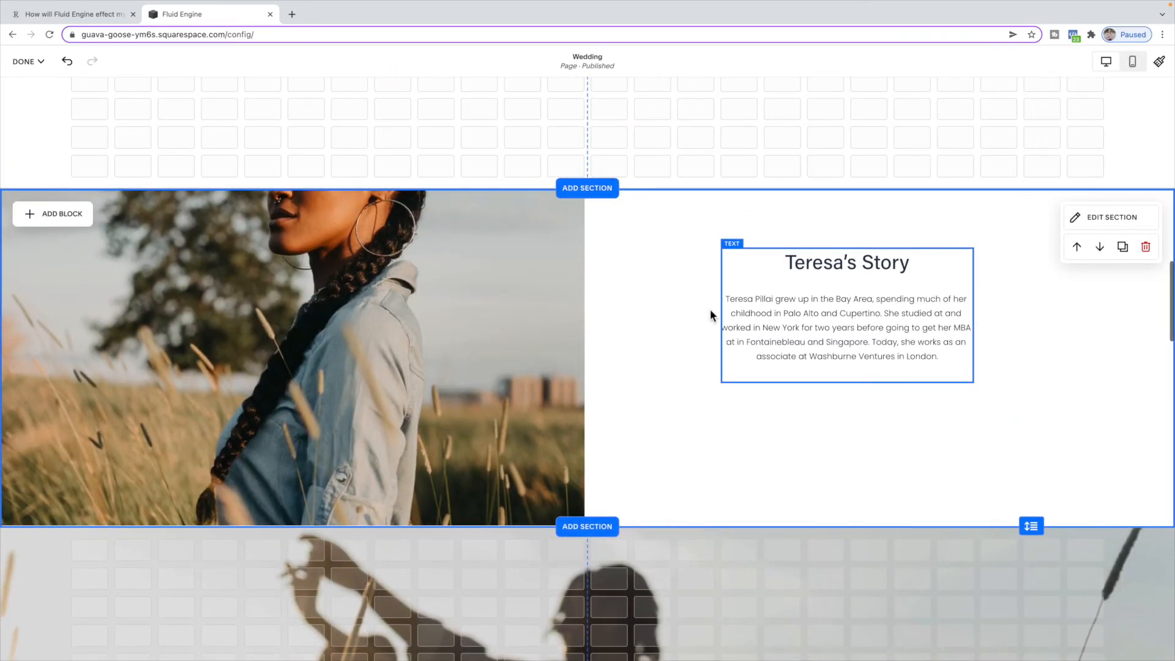
- Move the focal point of Teresa's photo onto her face, then shift Teresa's Story down to centre it beside the photo
double_click(441, 320)
drag(694, 270, 692, 258)
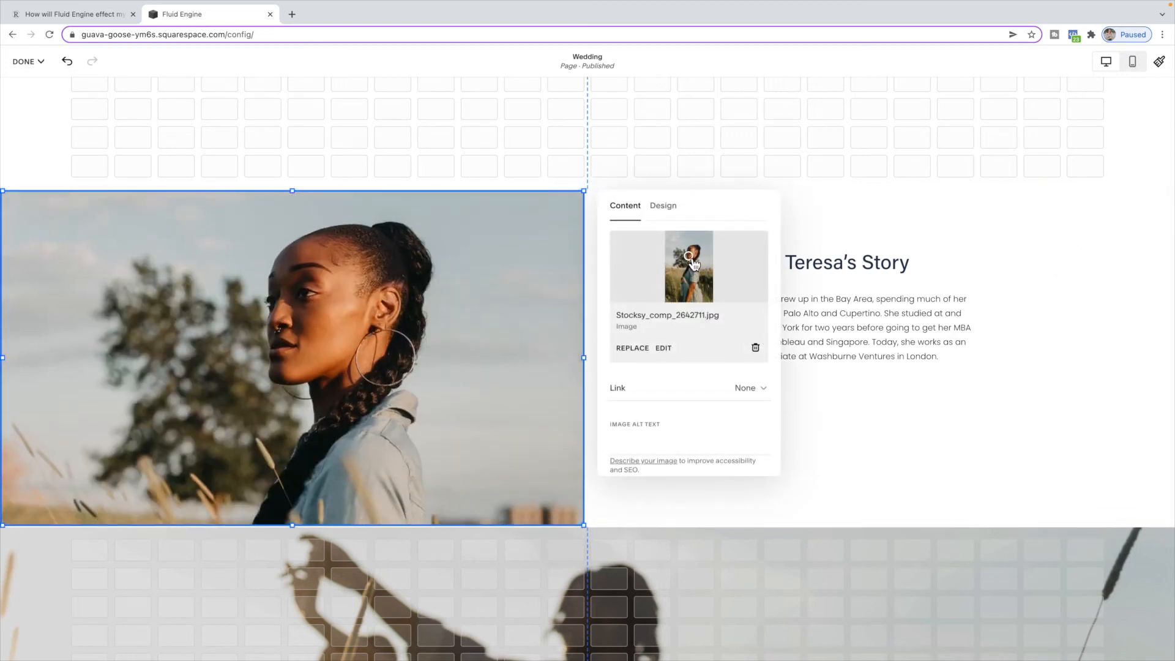
click(979, 404)
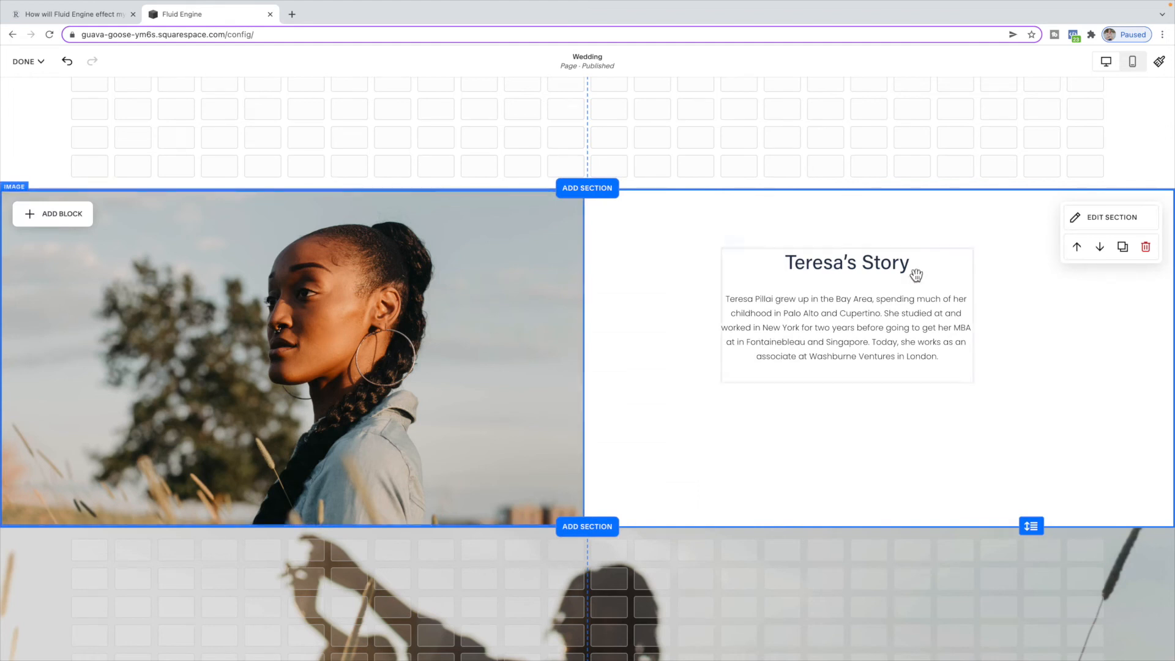
drag(924, 320, 931, 346)
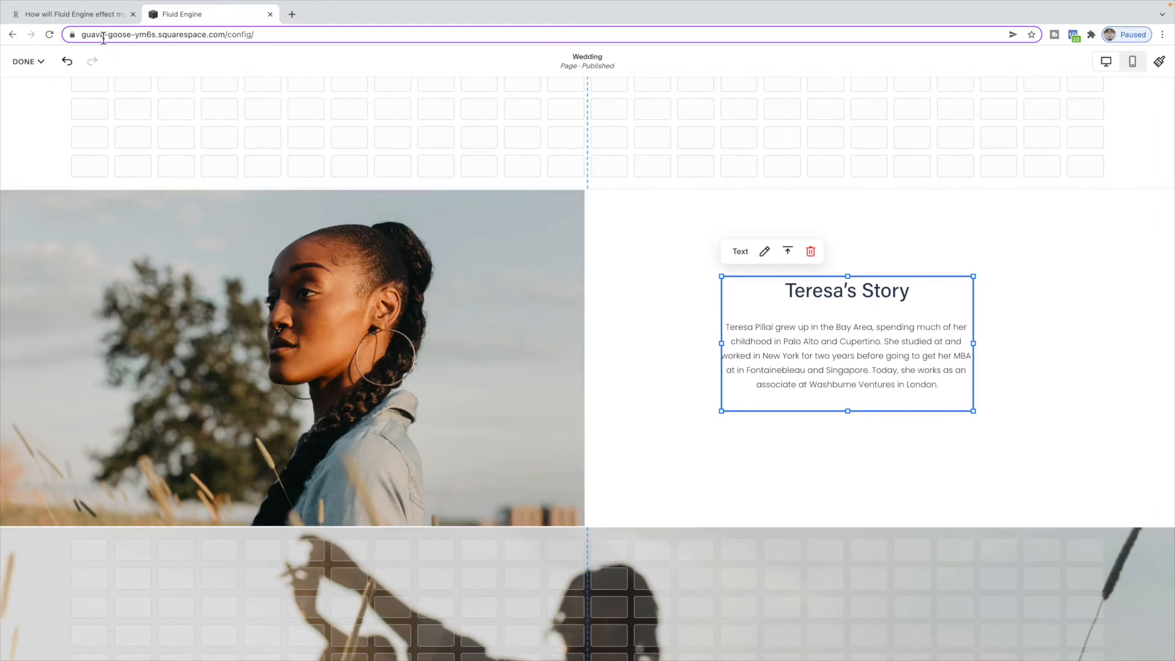
- Read the blog article's section on code that clashes with Fluid Engine
click(96, 14)
scroll(496, 392, down, 4)
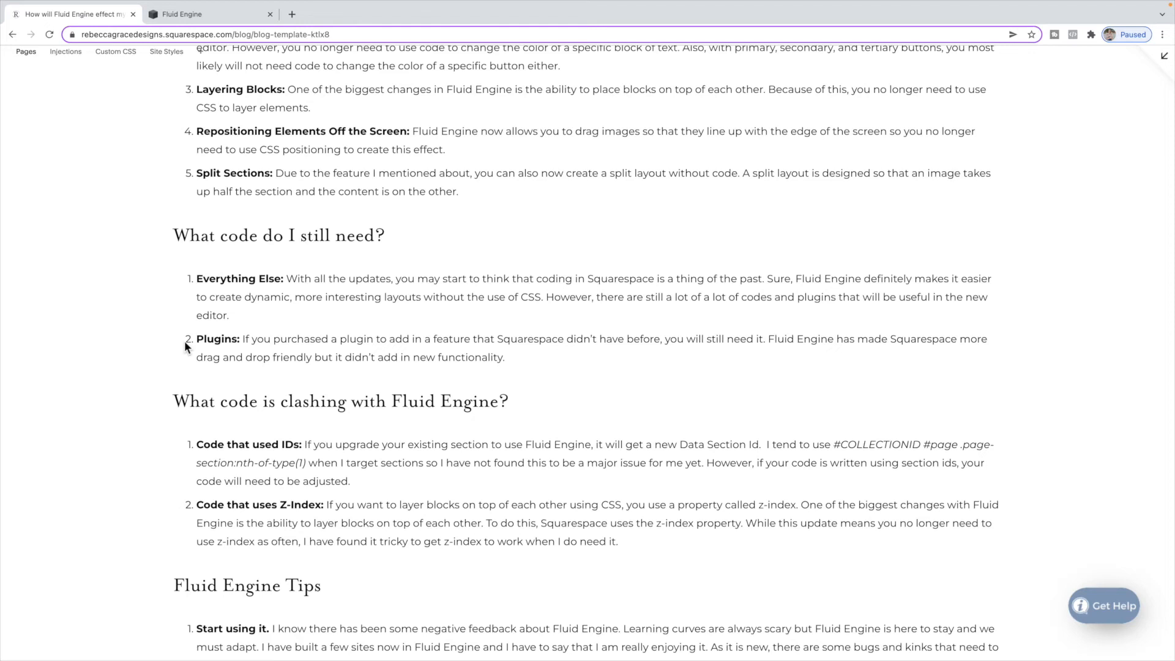
scroll(185, 341, down, 3)
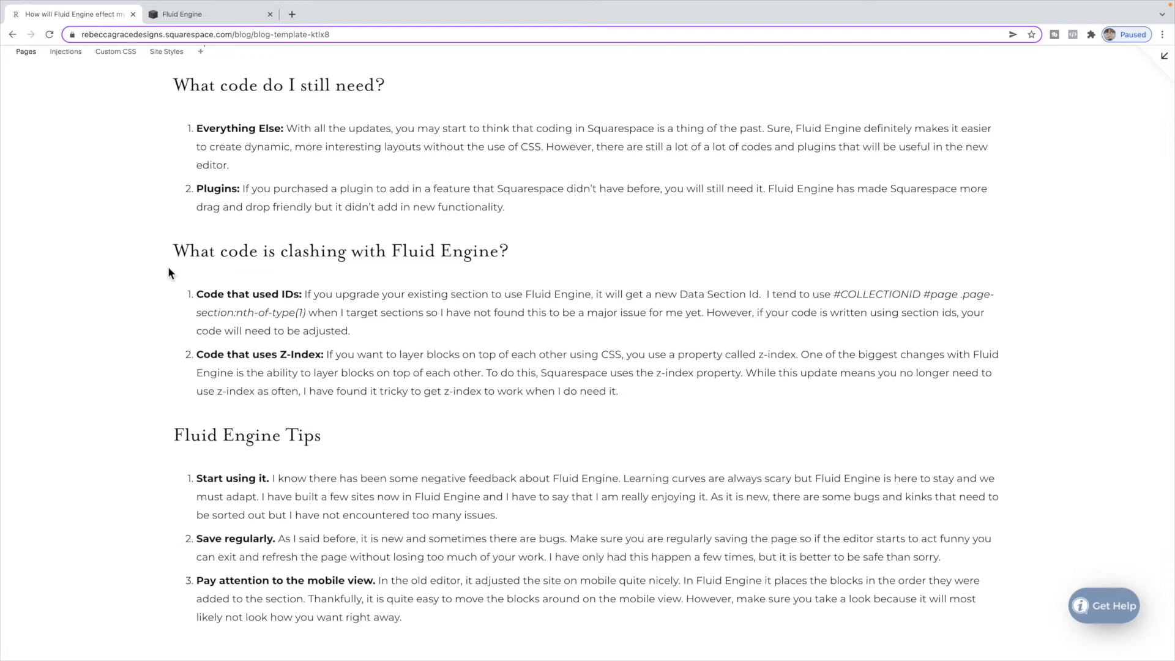
scroll(168, 266, down, 1)
drag(832, 234, 304, 260)
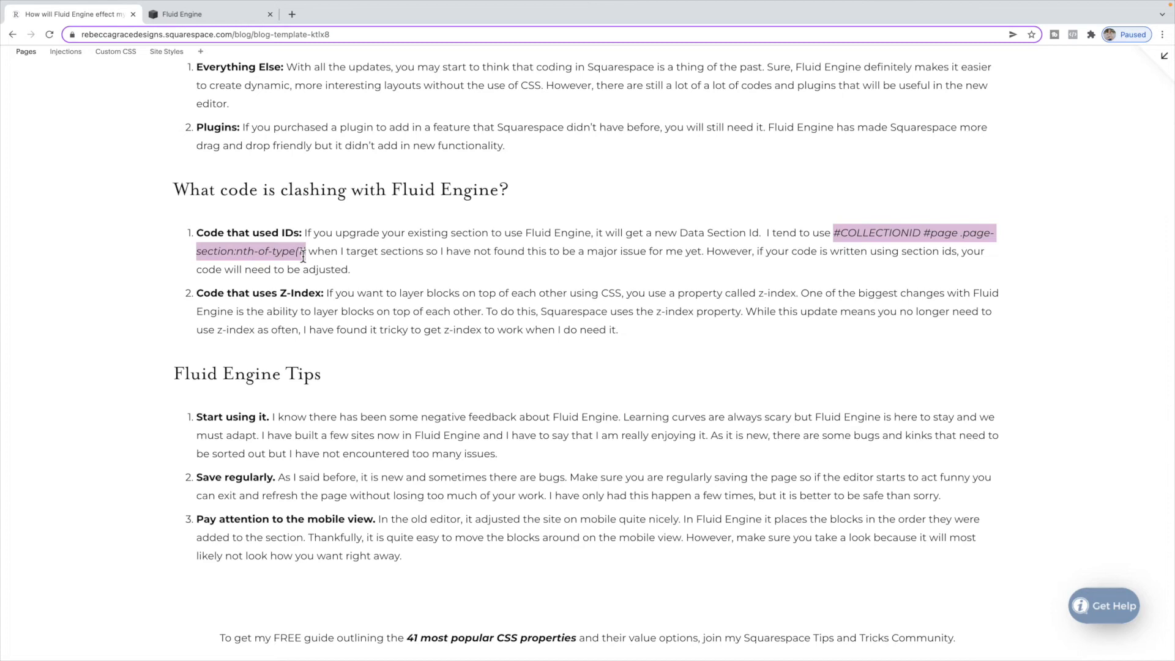
drag(303, 257, 308, 256)
click(252, 15)
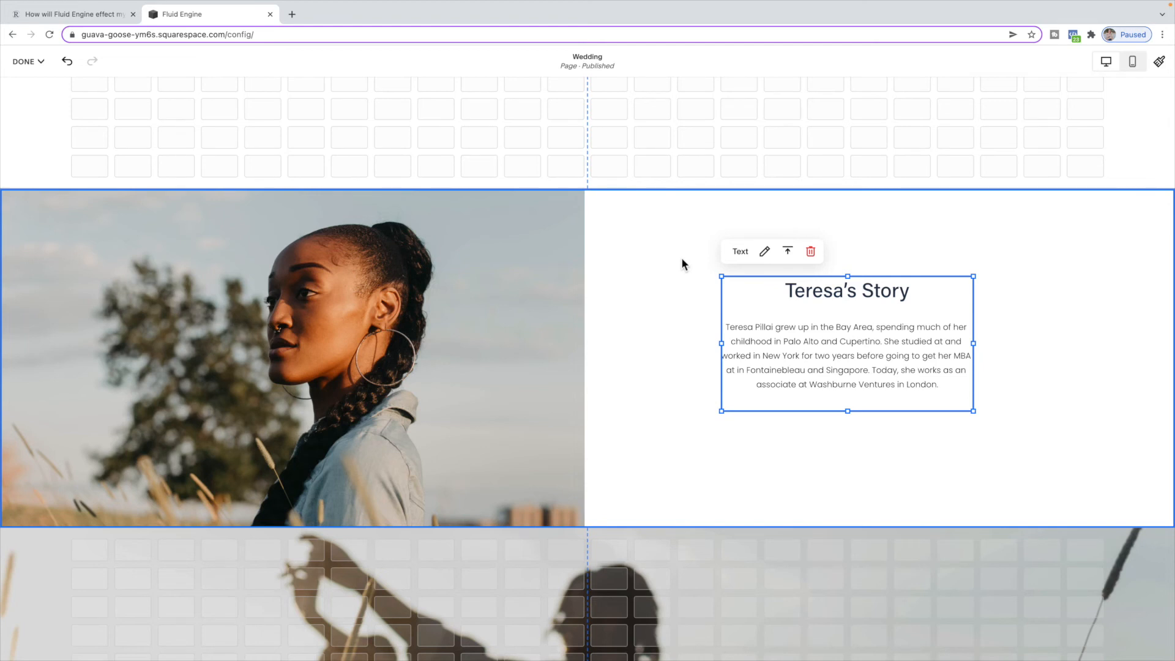
click(97, 14)
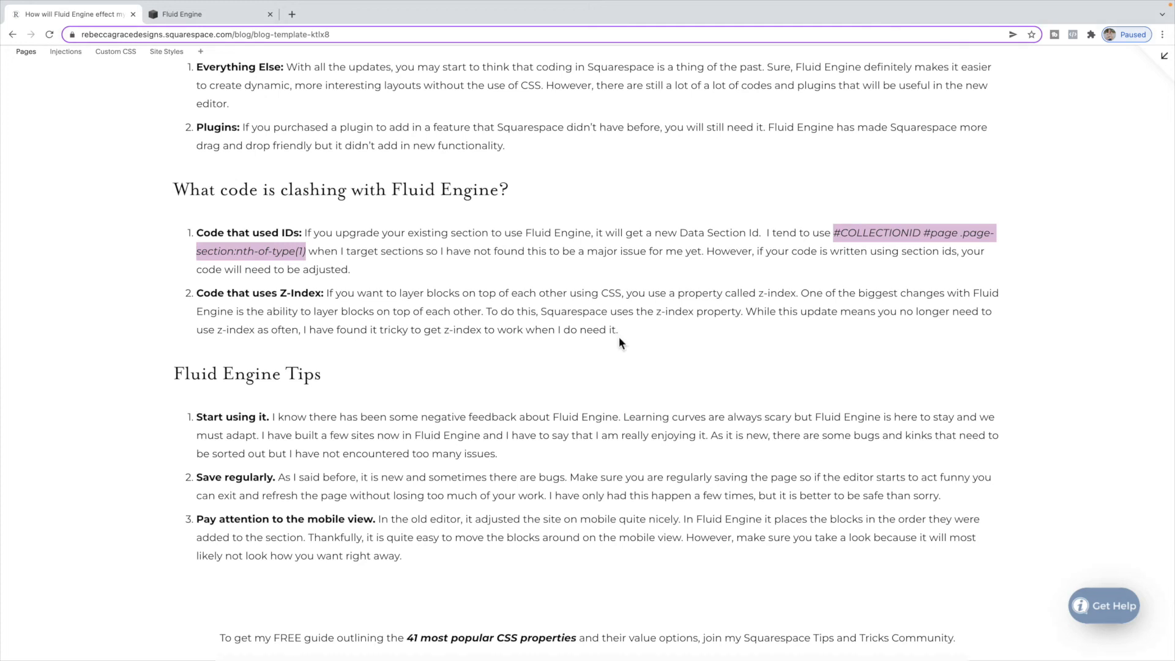
scroll(619, 337, down, 2)
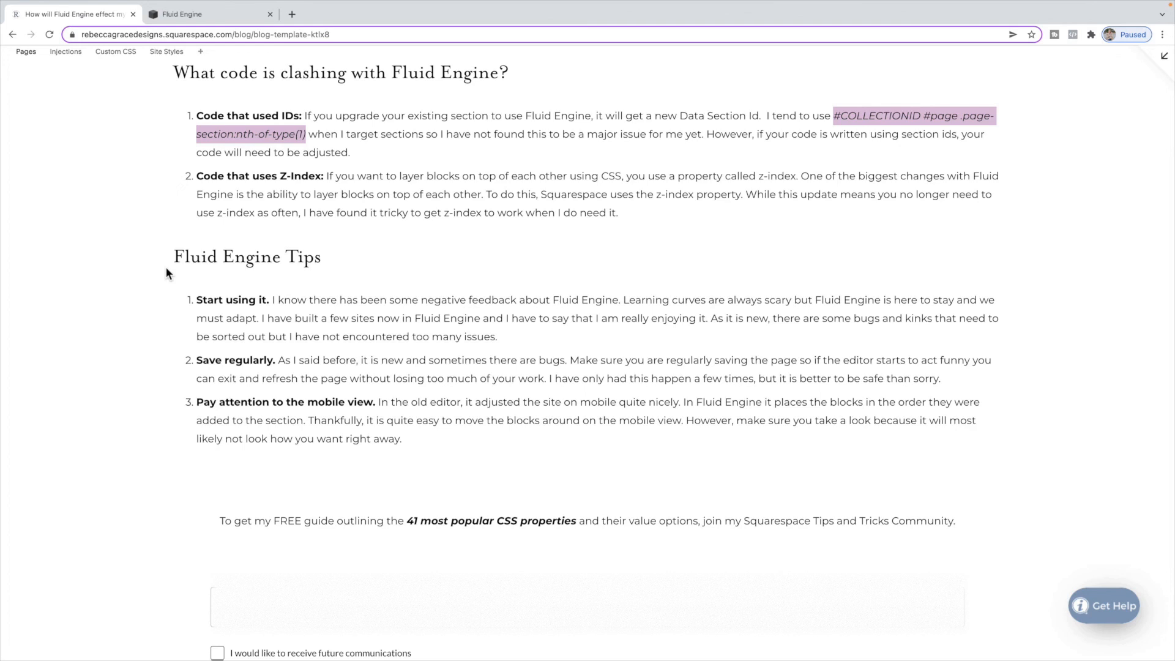
- Switch the editor to mobile view and review how the page sections stack
click(229, 17)
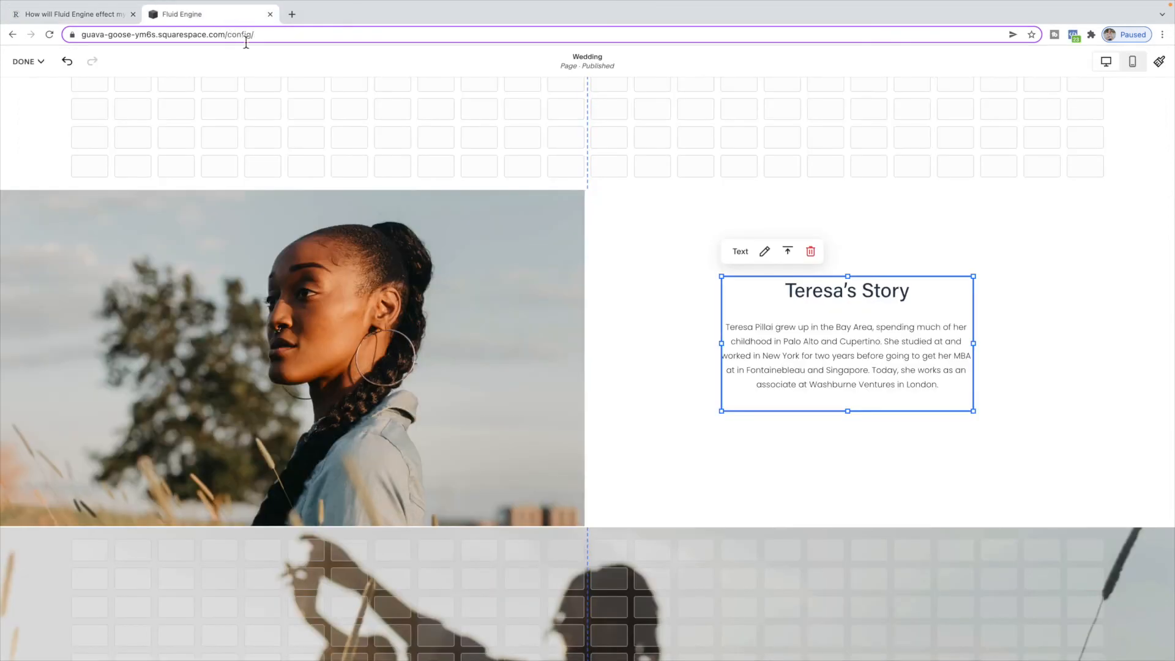
click(1133, 62)
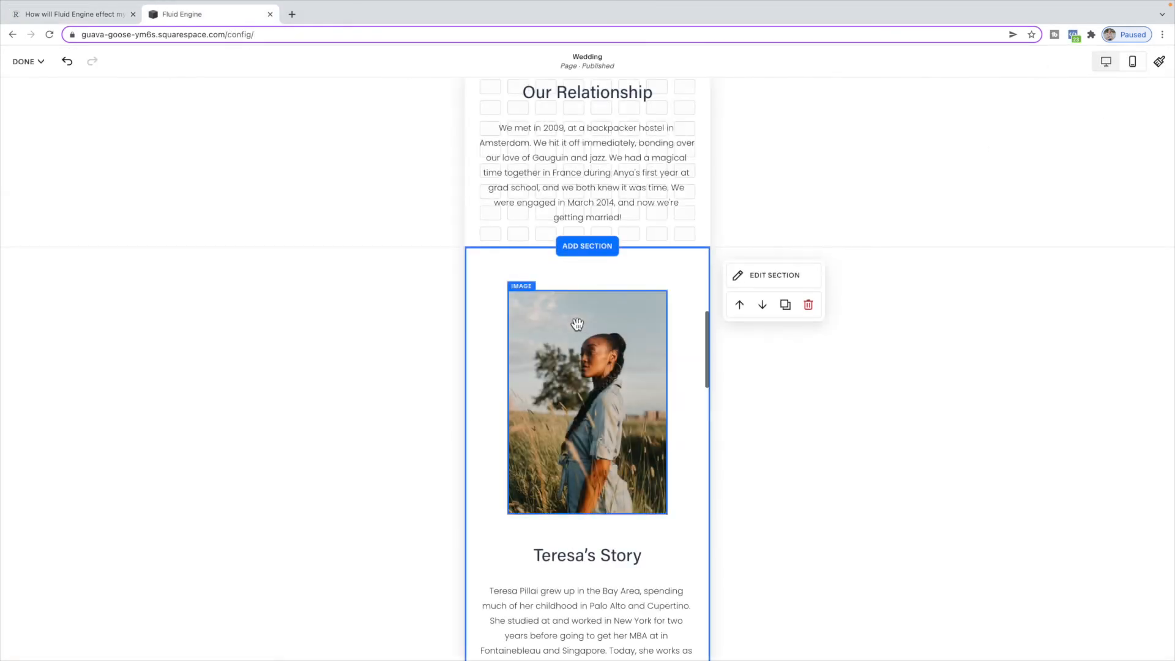
scroll(618, 324, down, 4)
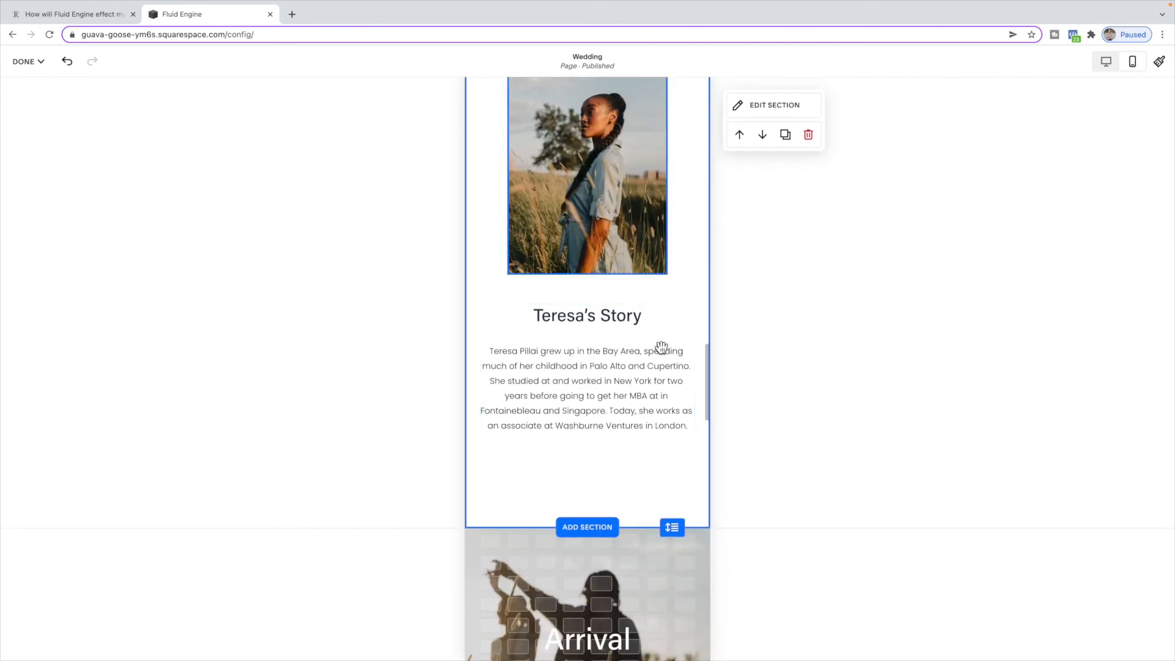
scroll(652, 470, up, 2)
scroll(651, 470, up, 3)
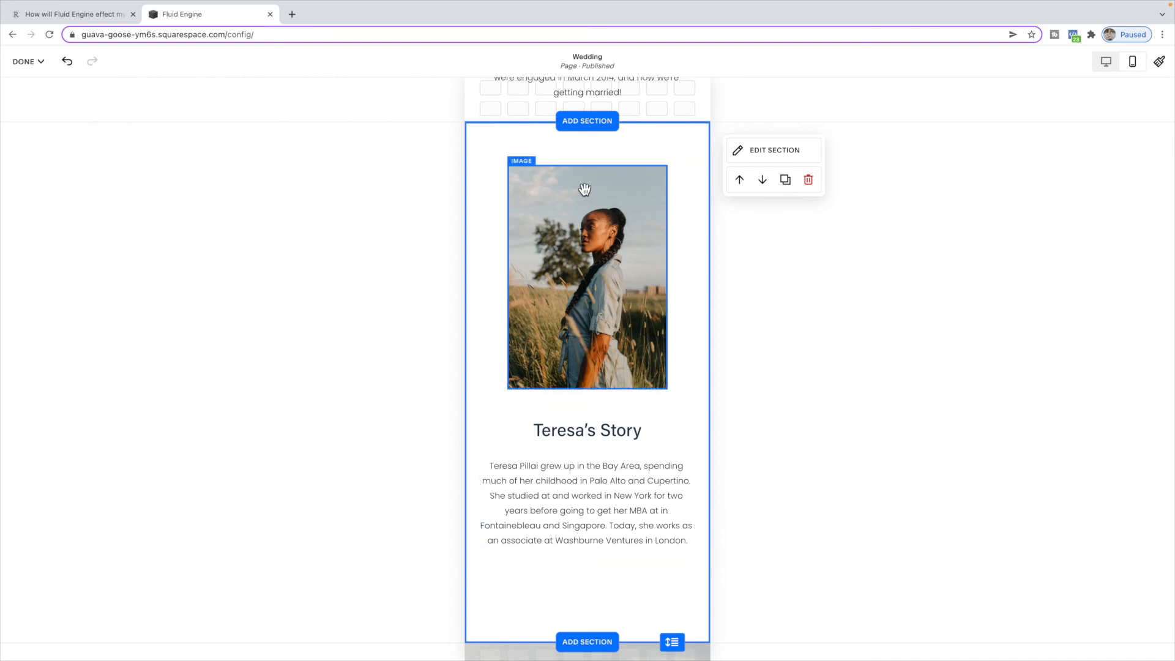
scroll(618, 325, down, 2)
scroll(618, 325, up, 5)
scroll(618, 325, up, 20)
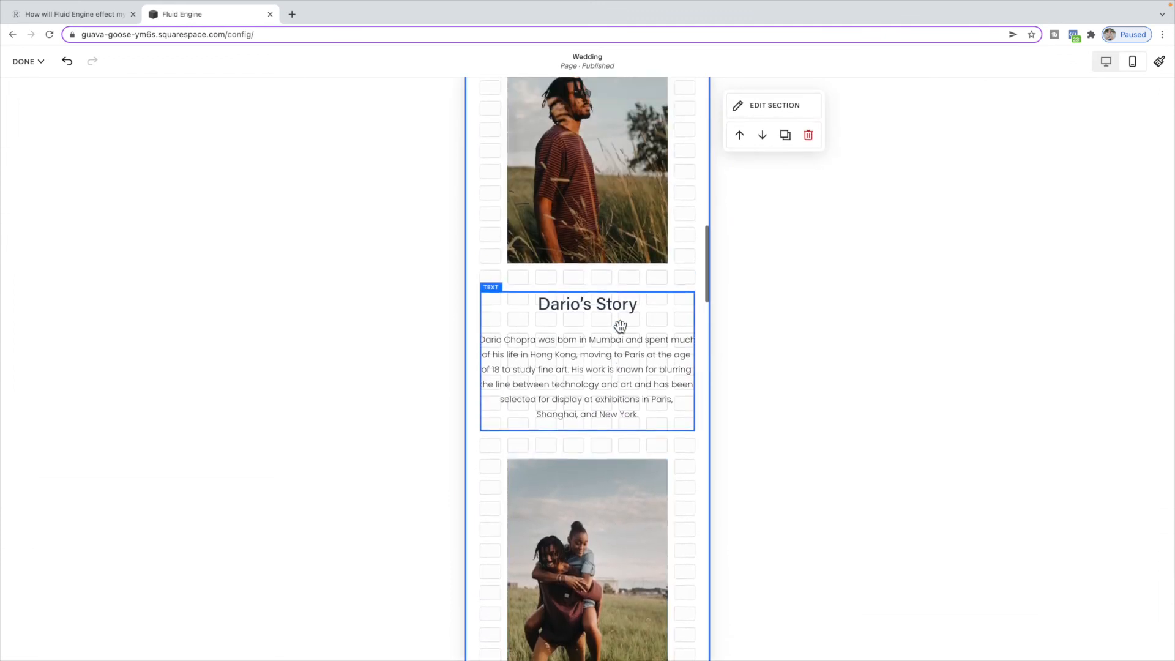
scroll(546, 253, up, 8)
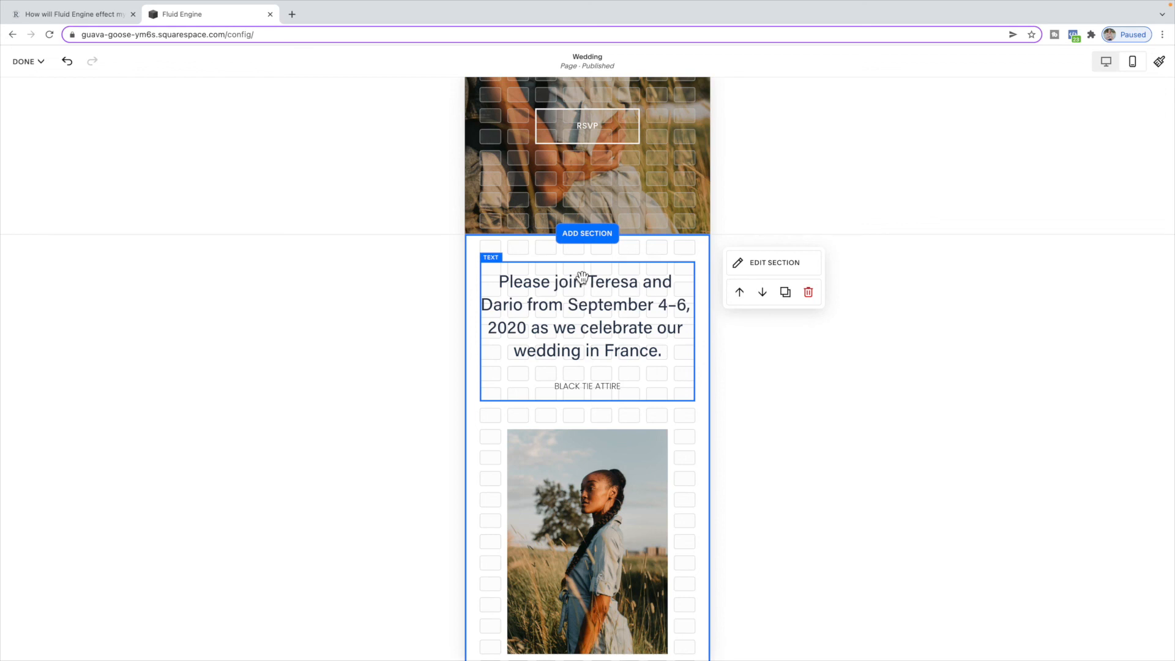
scroll(582, 277, down, 15)
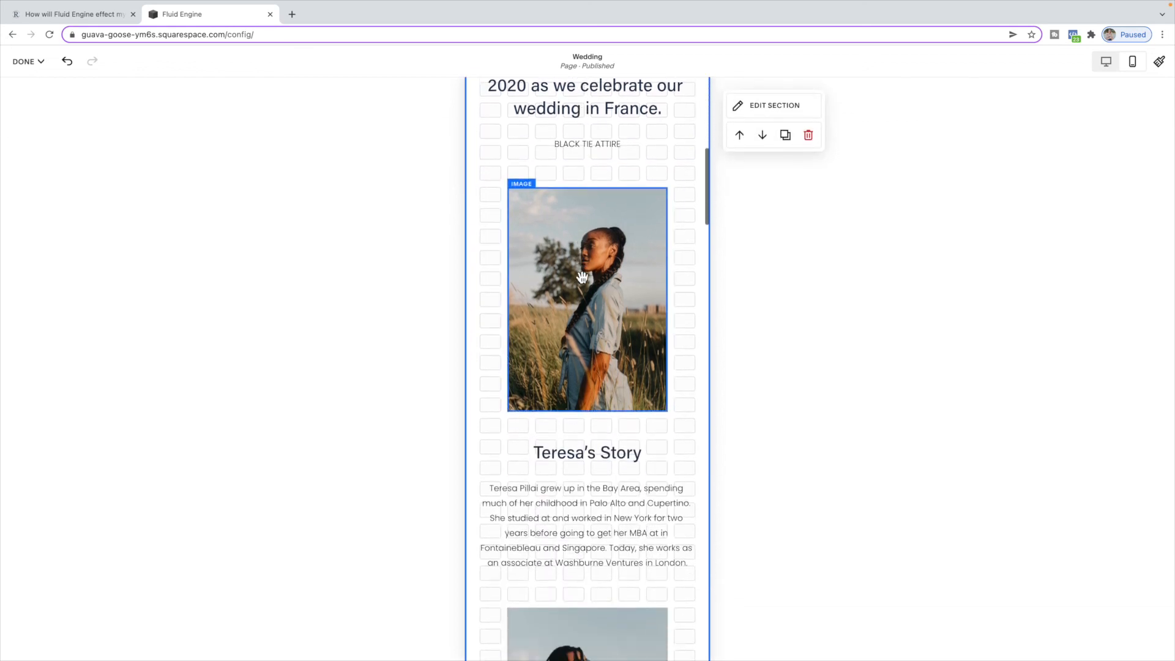
scroll(582, 277, down, 8)
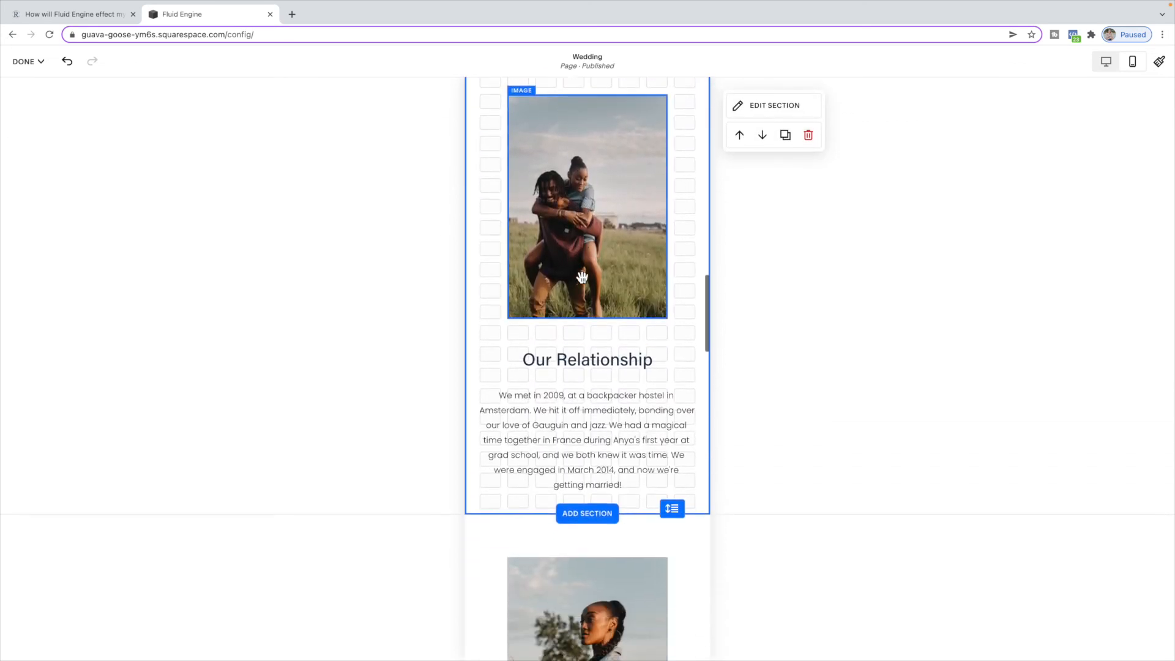
scroll(582, 277, down, 4)
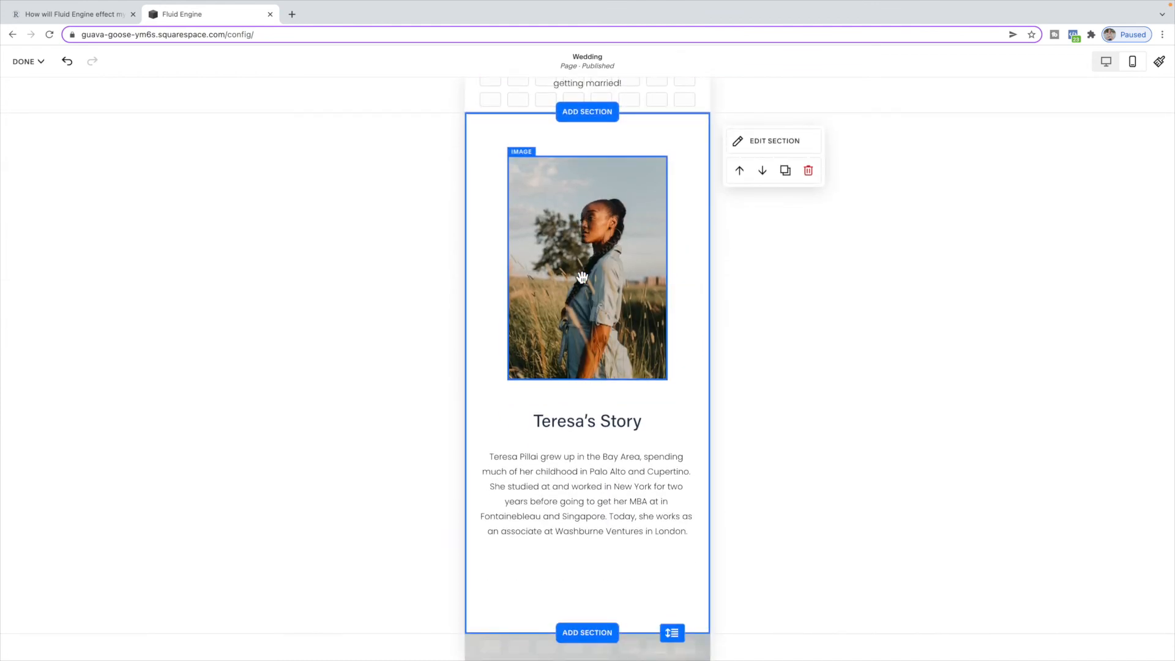
- Scroll through the blog article's lists of code changes and Fluid Engine tips
click(79, 15)
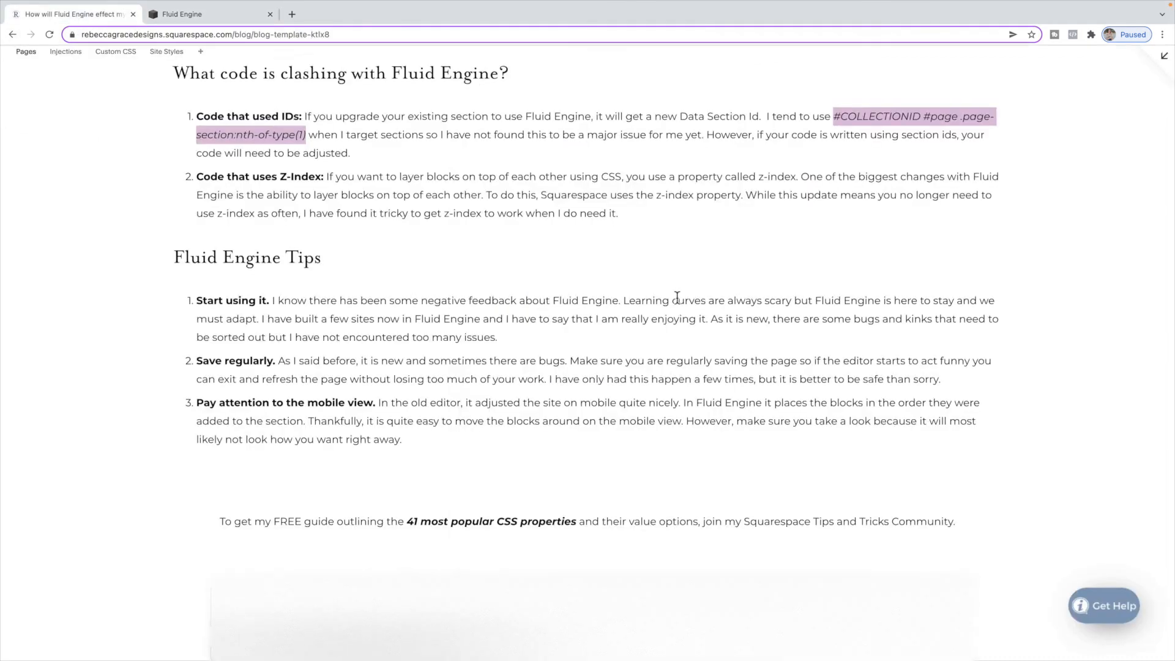
scroll(677, 296, up, 9)
scroll(677, 298, up, 1)
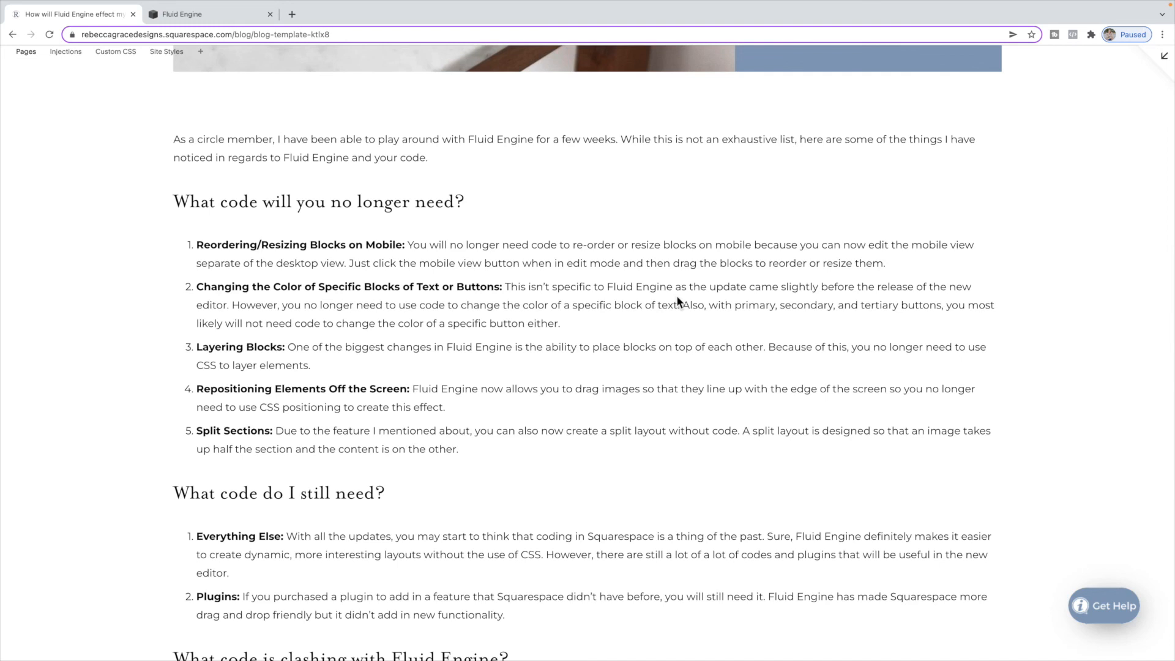
scroll(677, 295, down, 15)
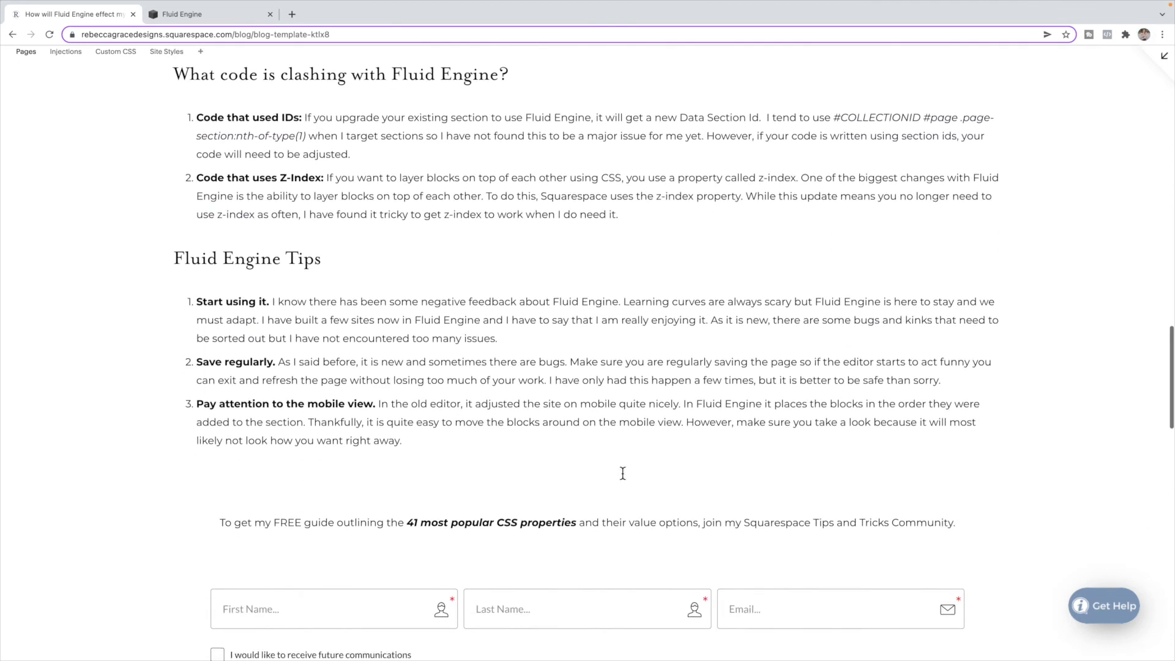
scroll(621, 472, down, 1)
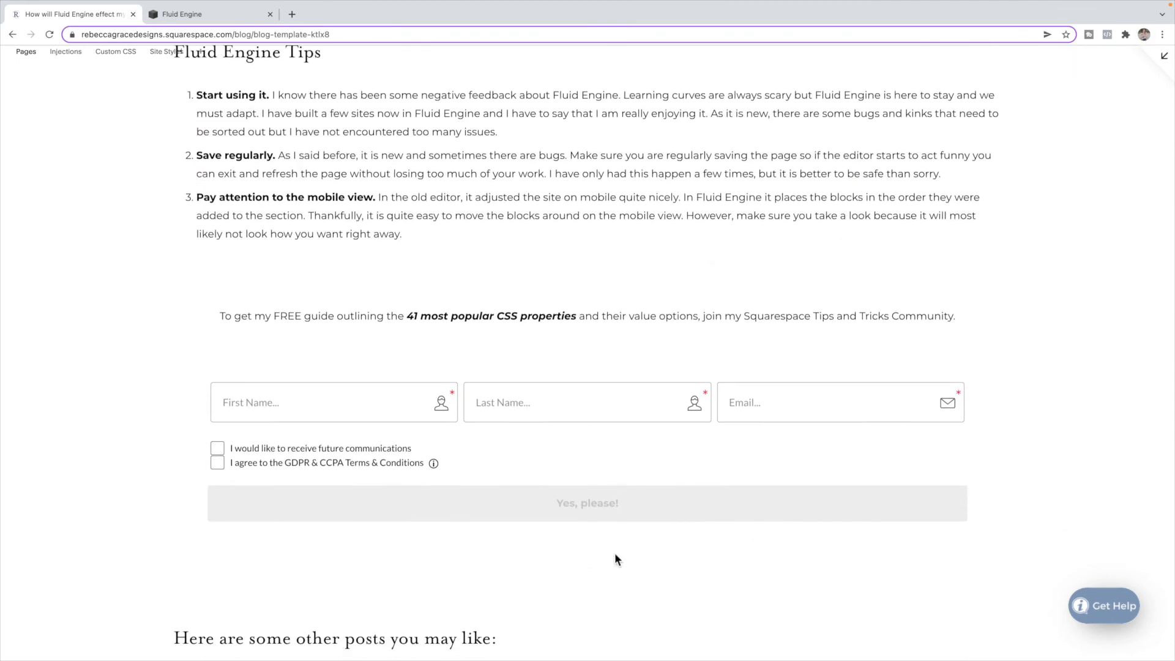